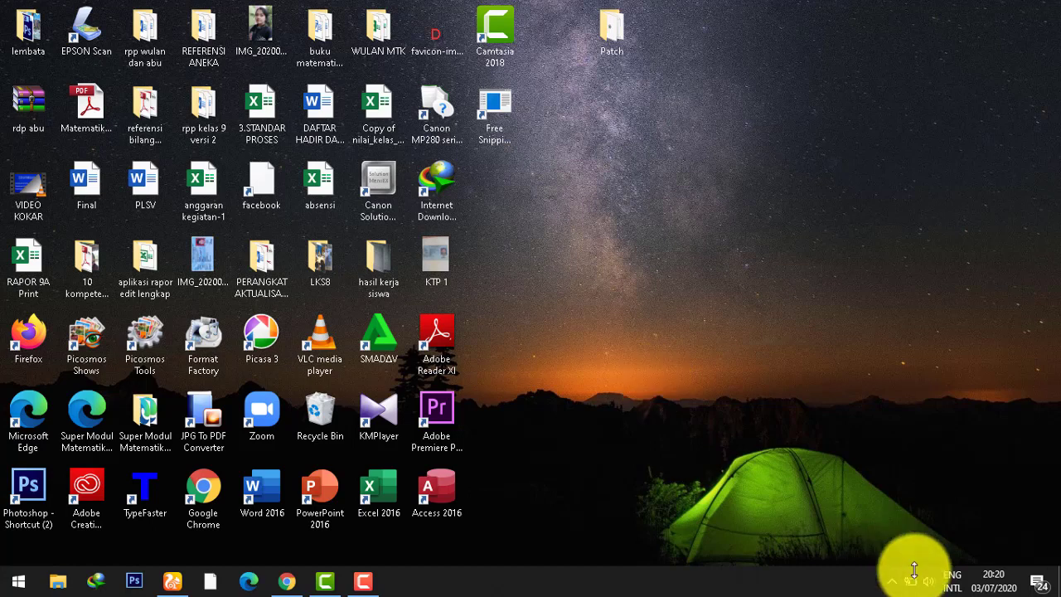
Step: Show the hidden icons in the taskbar's notification area
click(888, 581)
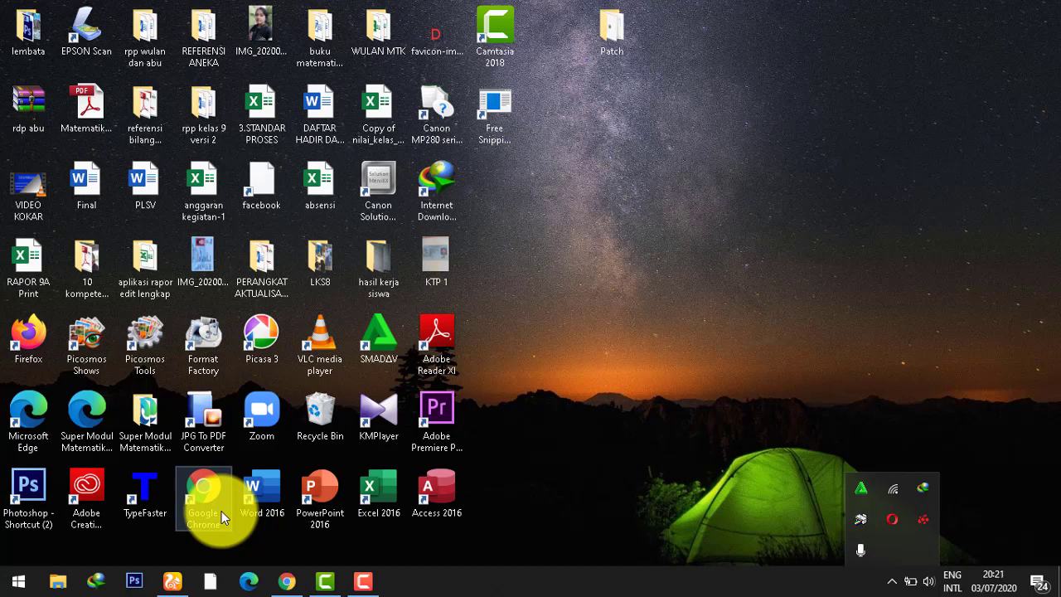
Step: Launch Google Chrome, maximize it, and go to Google Meet from the Google apps grid
click(207, 495)
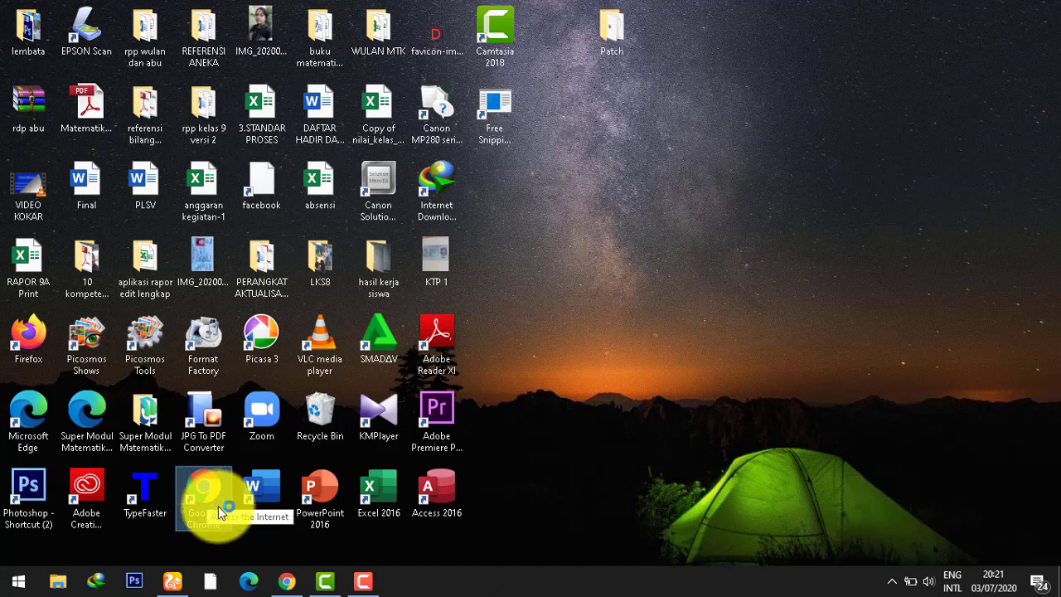
double_click(218, 506)
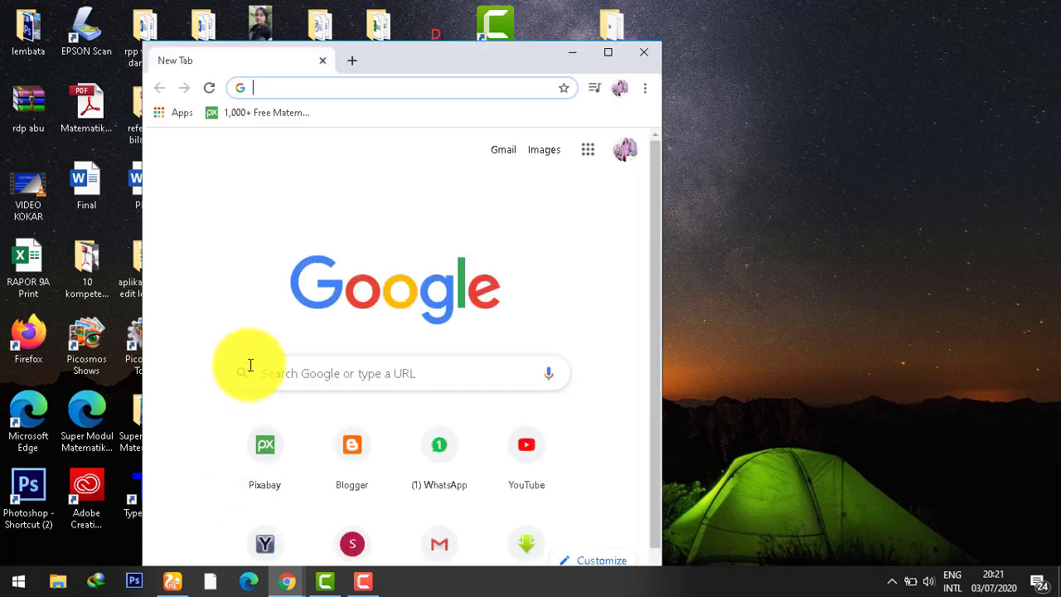
click(599, 63)
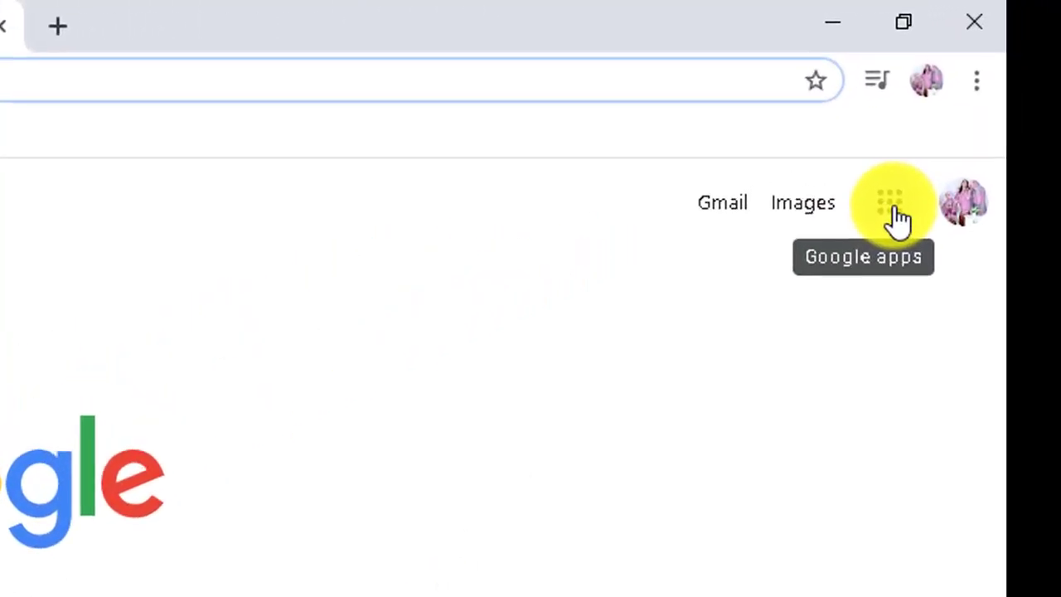
click(897, 215)
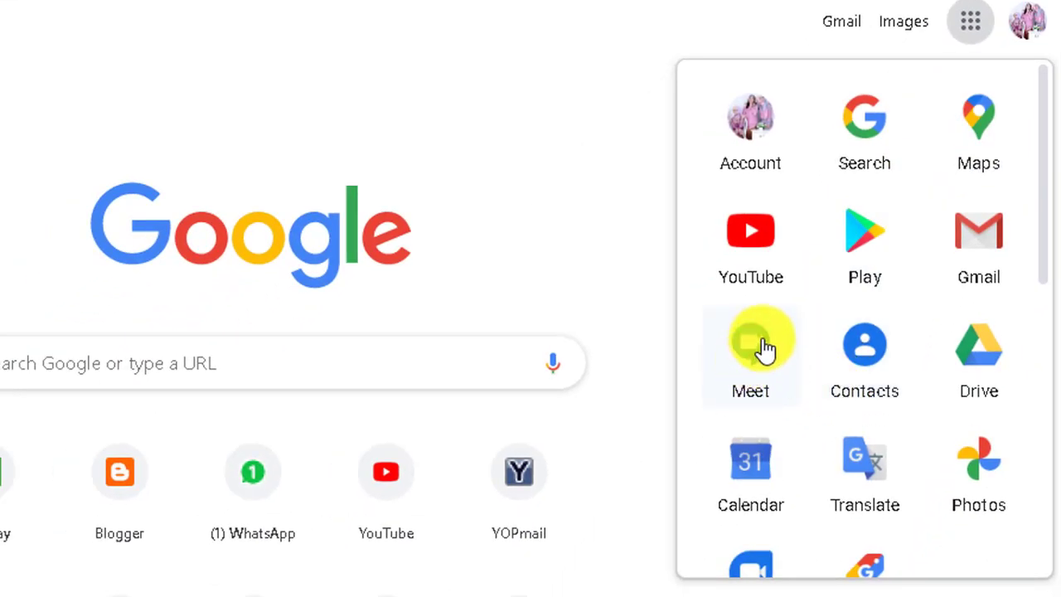
click(763, 352)
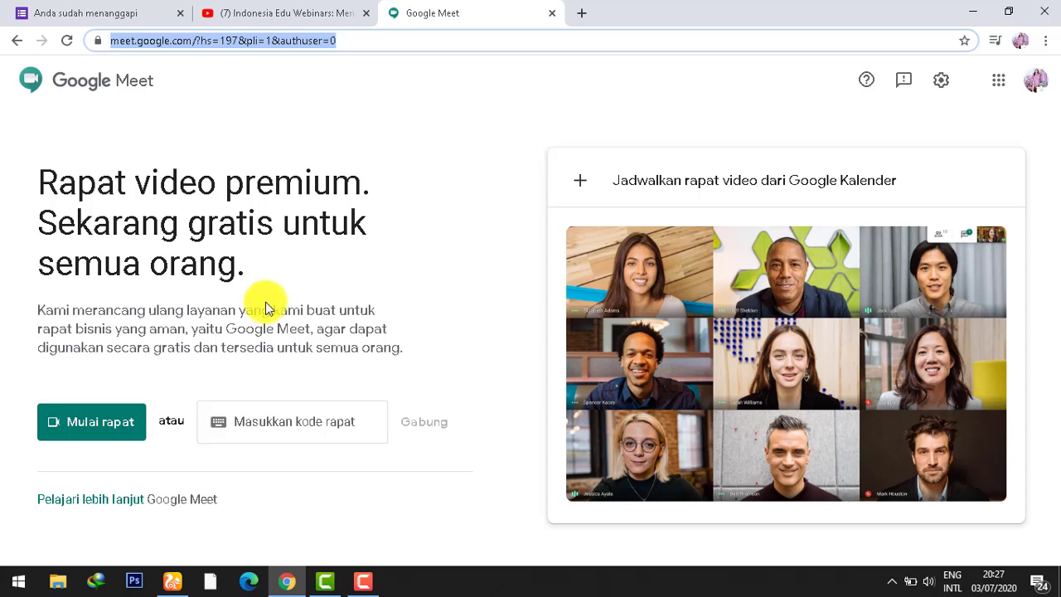
Step: Start a new meeting, toggle the camera off and back on in the preview, and join
click(83, 425)
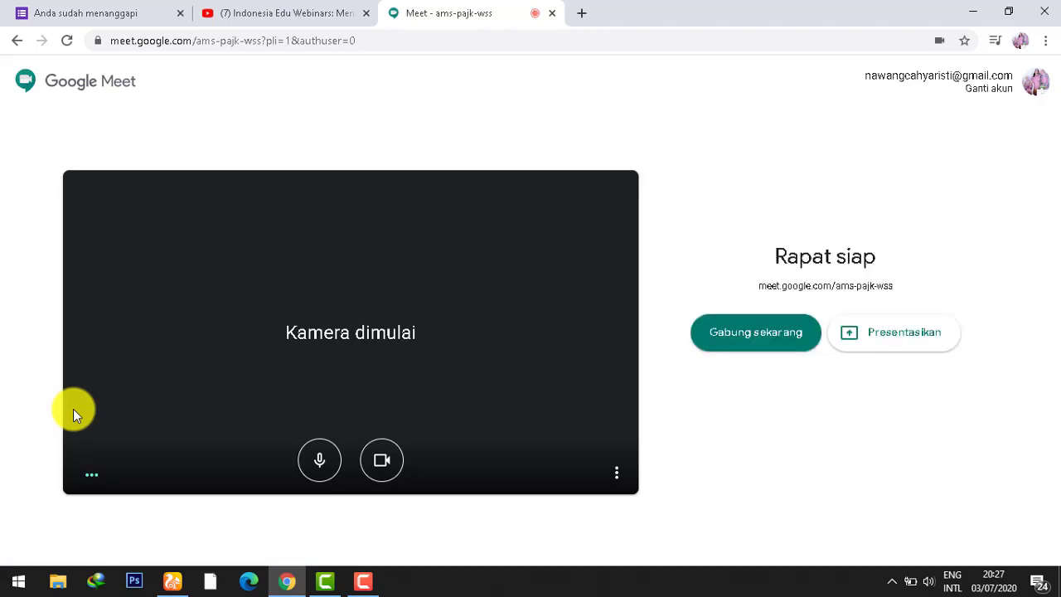
click(382, 460)
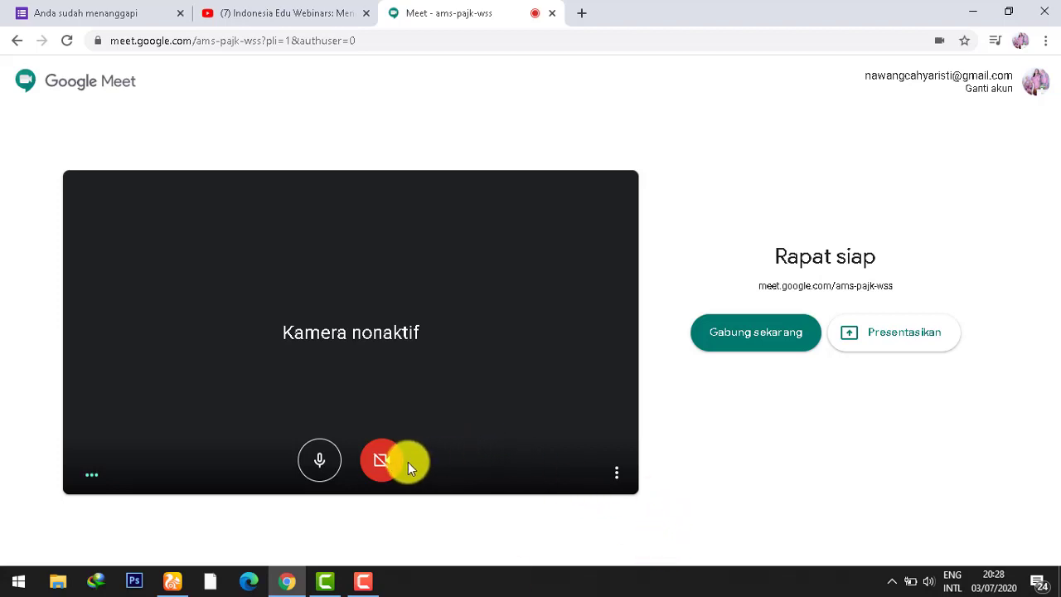
click(386, 459)
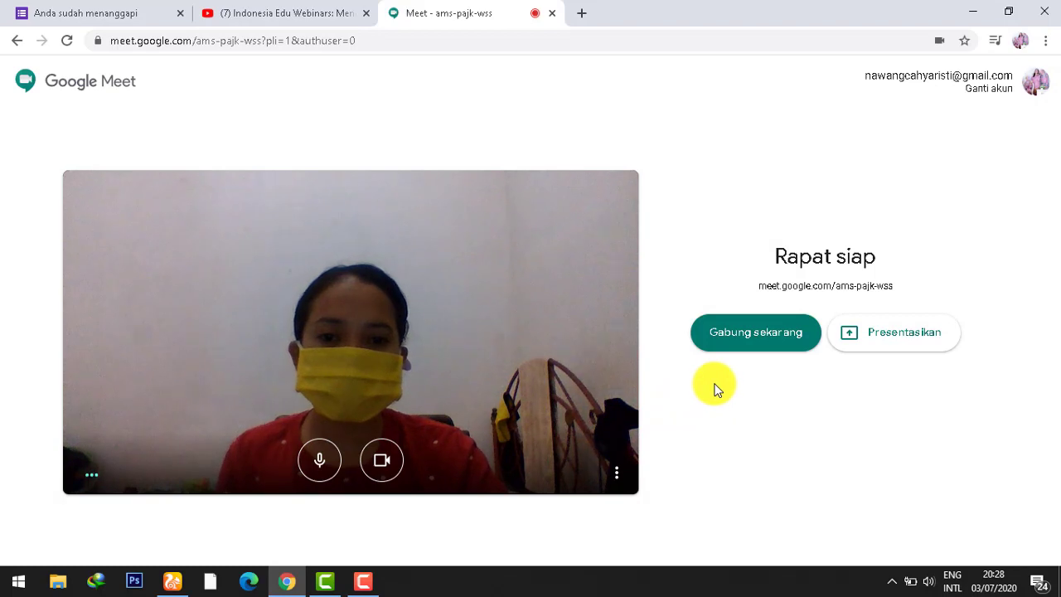
click(780, 341)
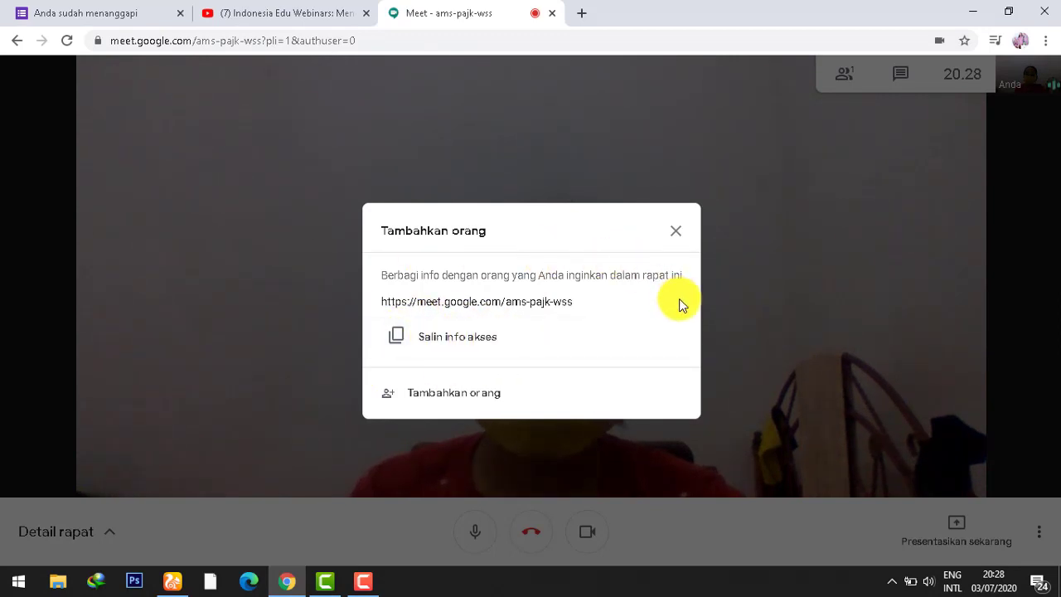
Step: Add the guest's e-mail address as an invitee and send the invitation e-mail
click(451, 394)
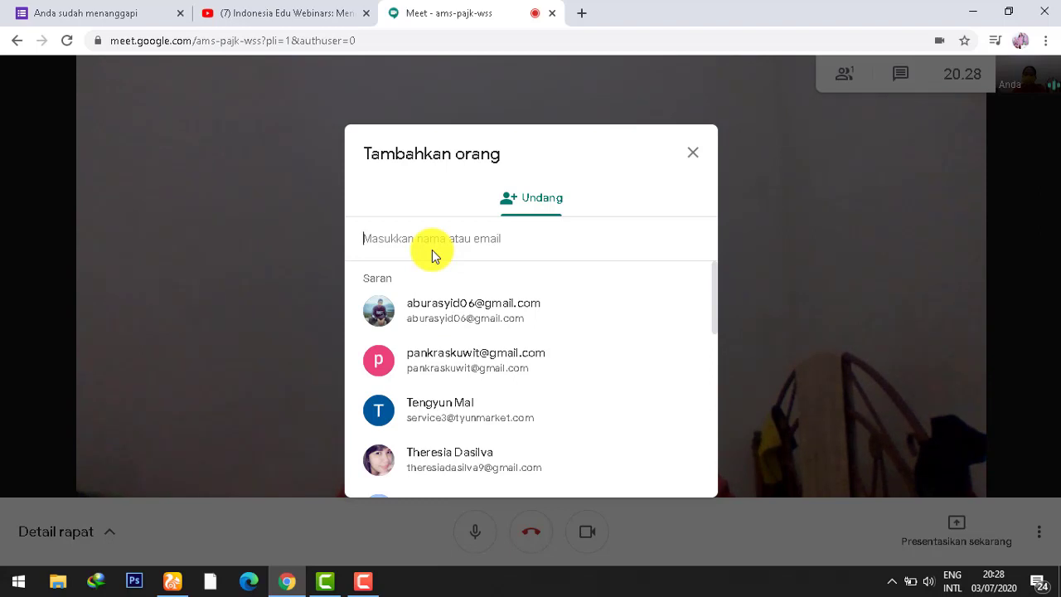
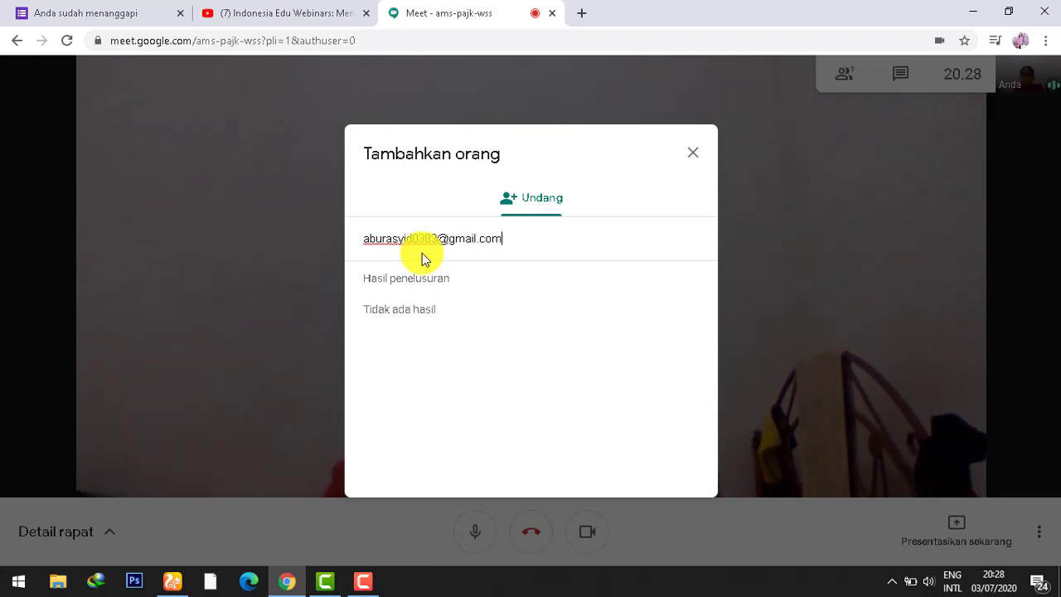
click(461, 322)
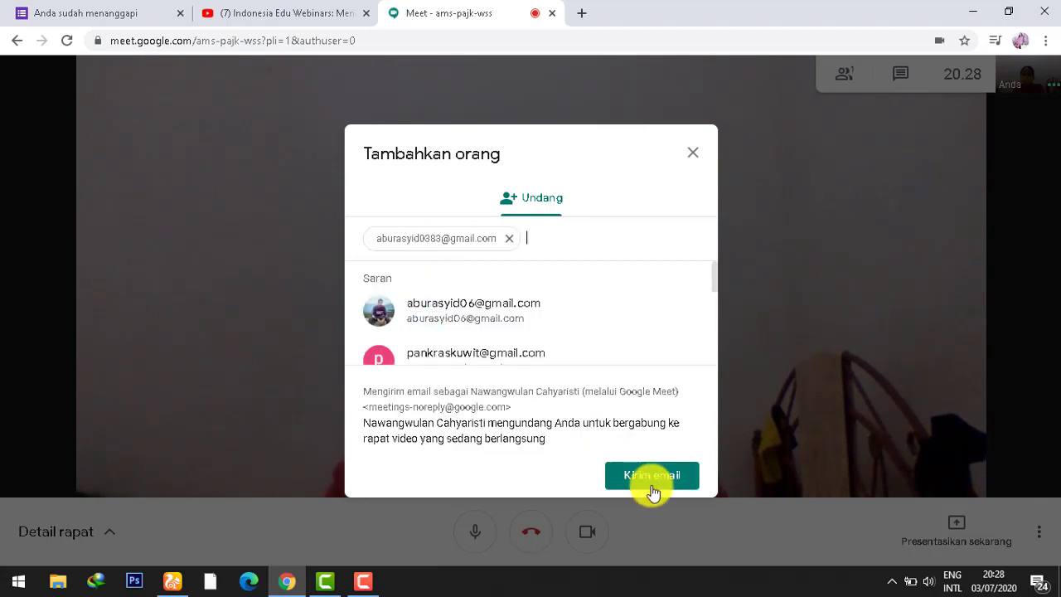
click(654, 482)
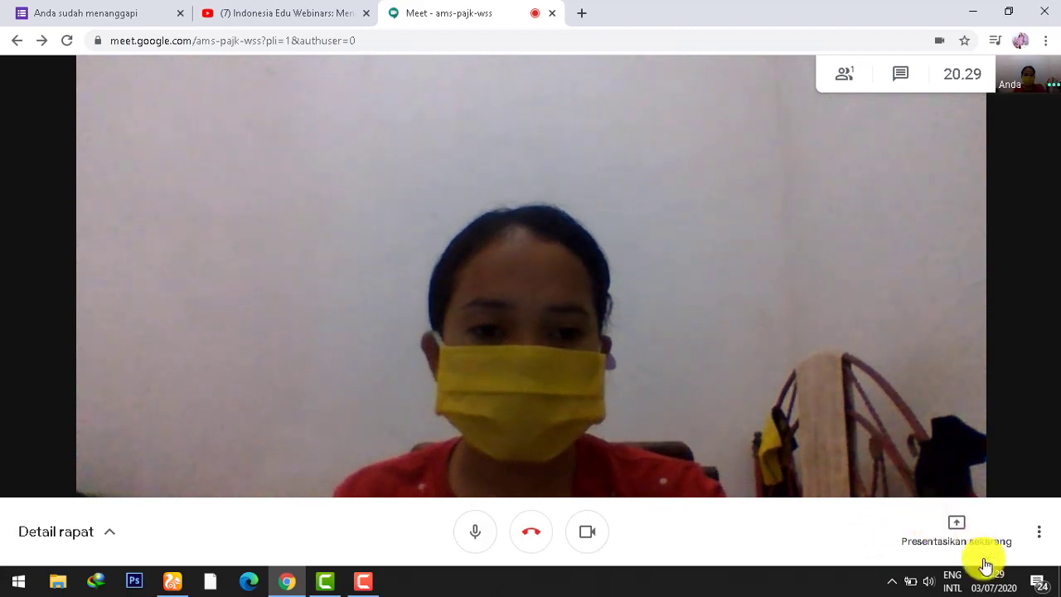
Step: Switch between taskbar windows and the Meet panel until the participants list shows two people
click(330, 582)
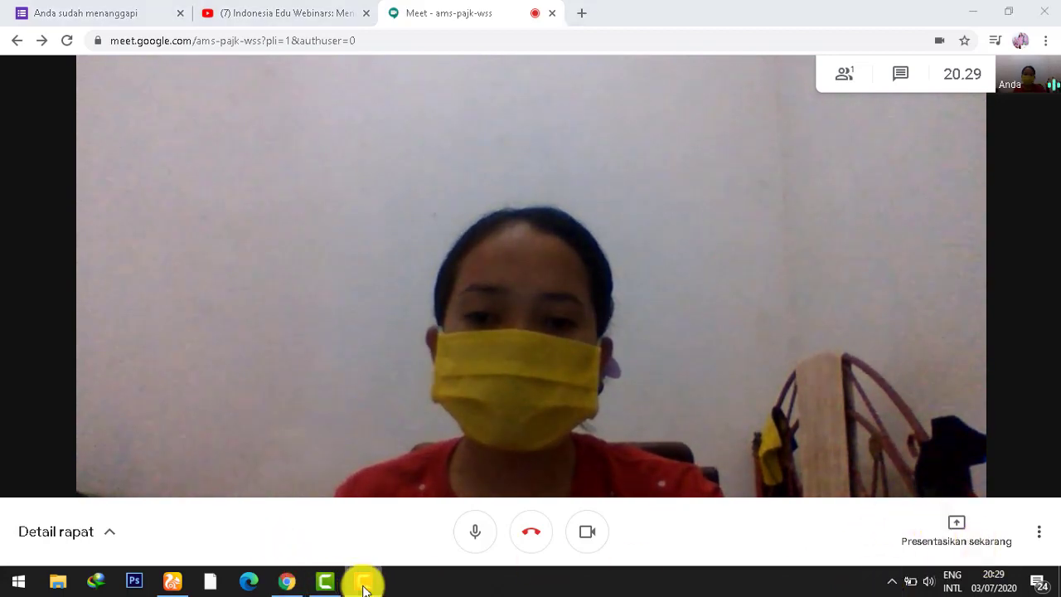
click(983, 509)
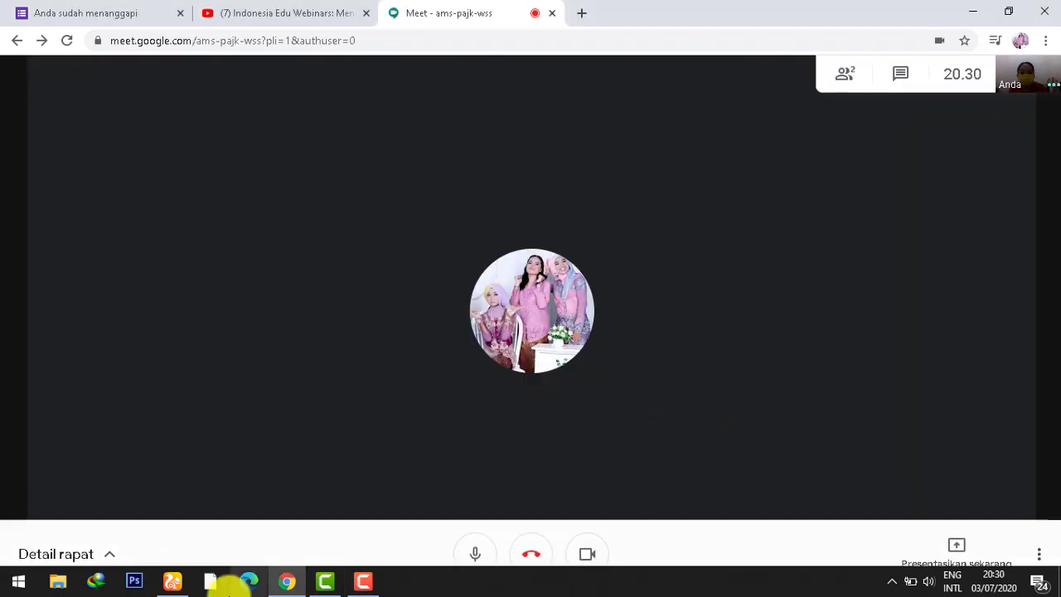
click(363, 582)
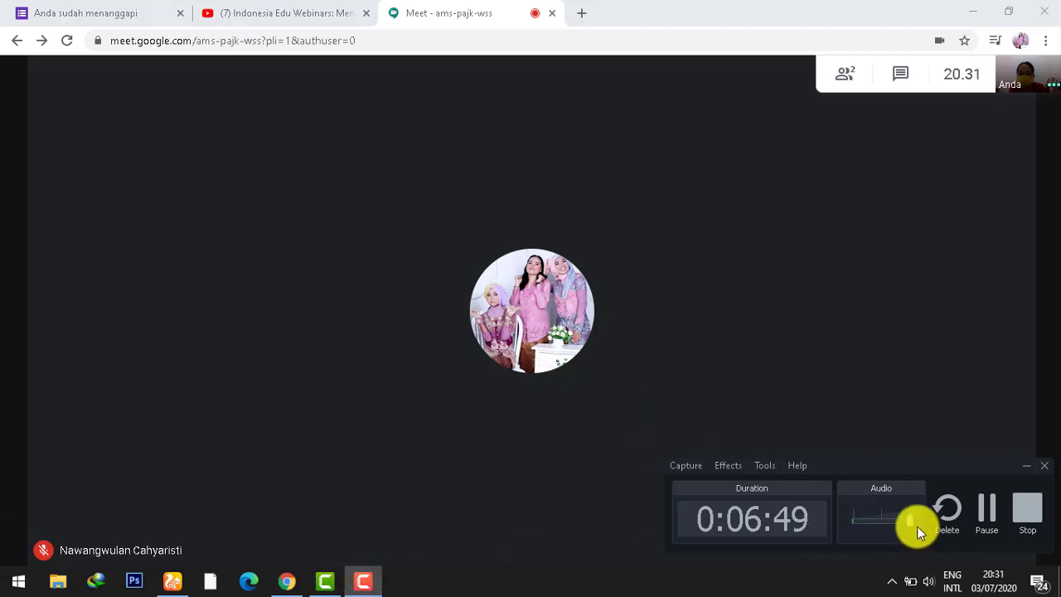
click(1027, 466)
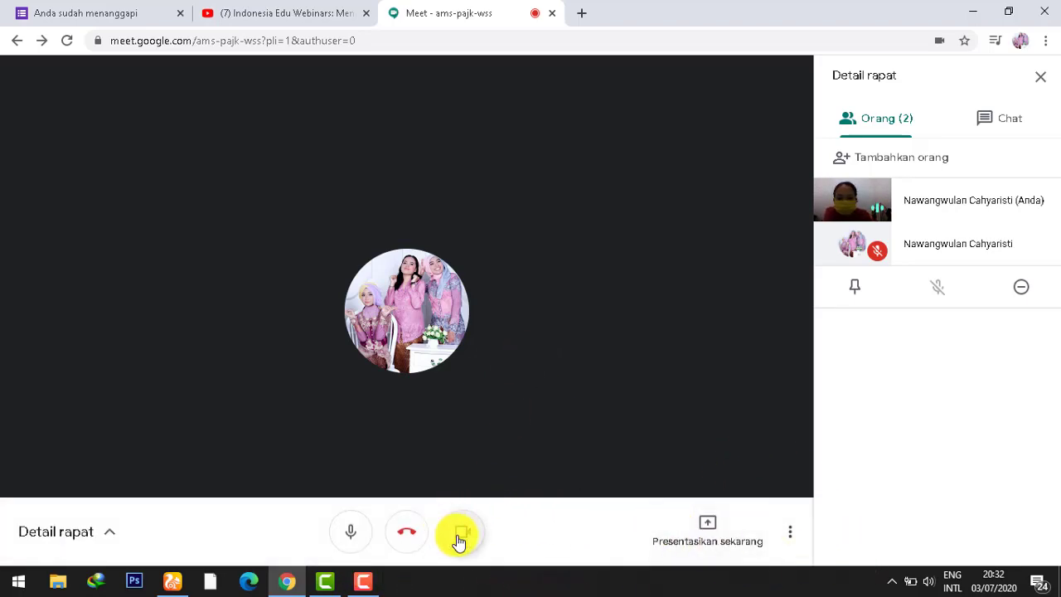
click(365, 582)
click(987, 516)
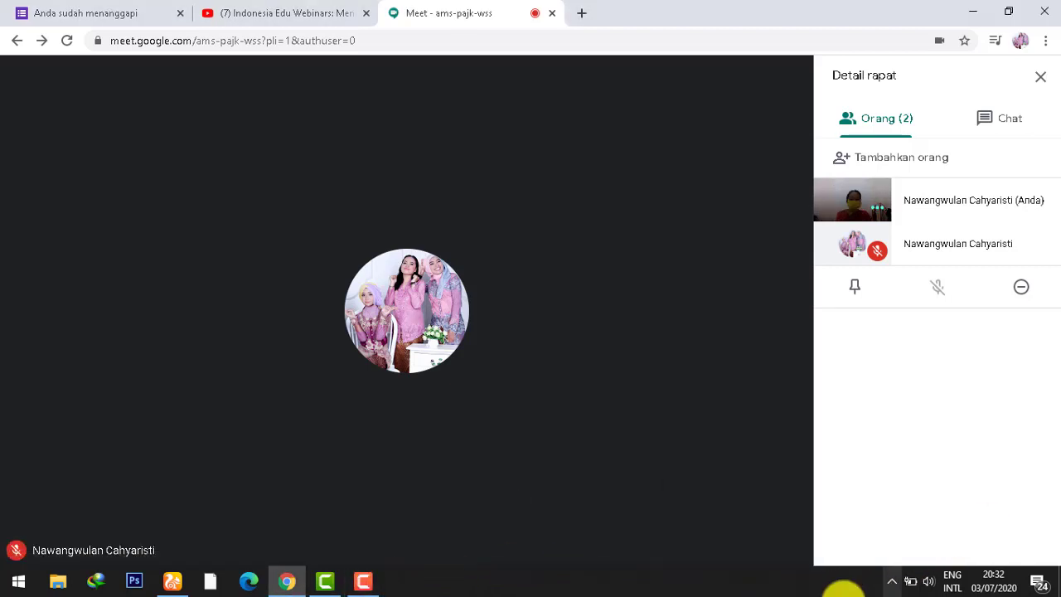
click(365, 583)
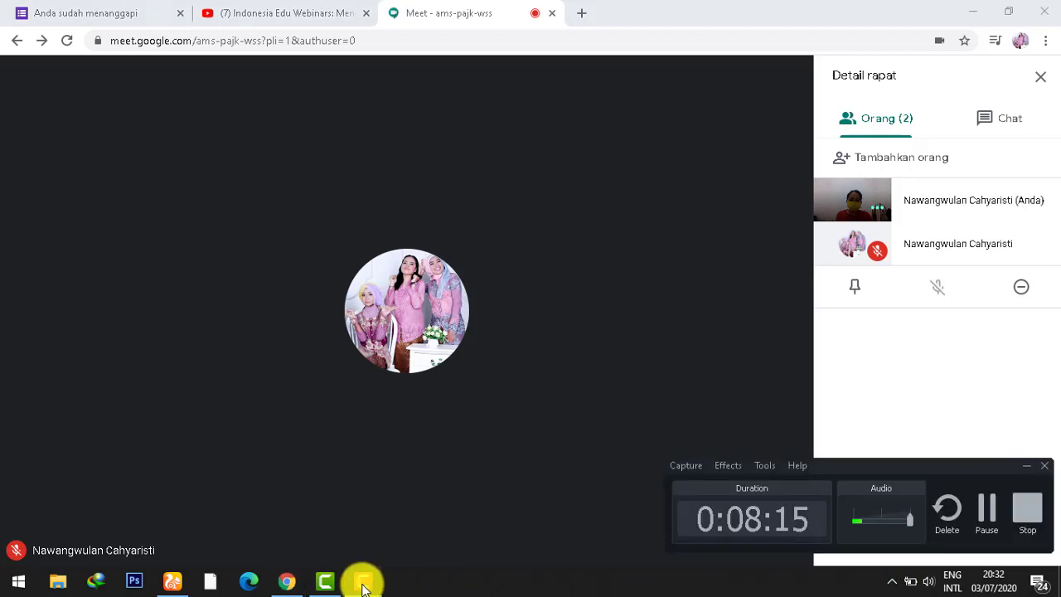
click(1031, 465)
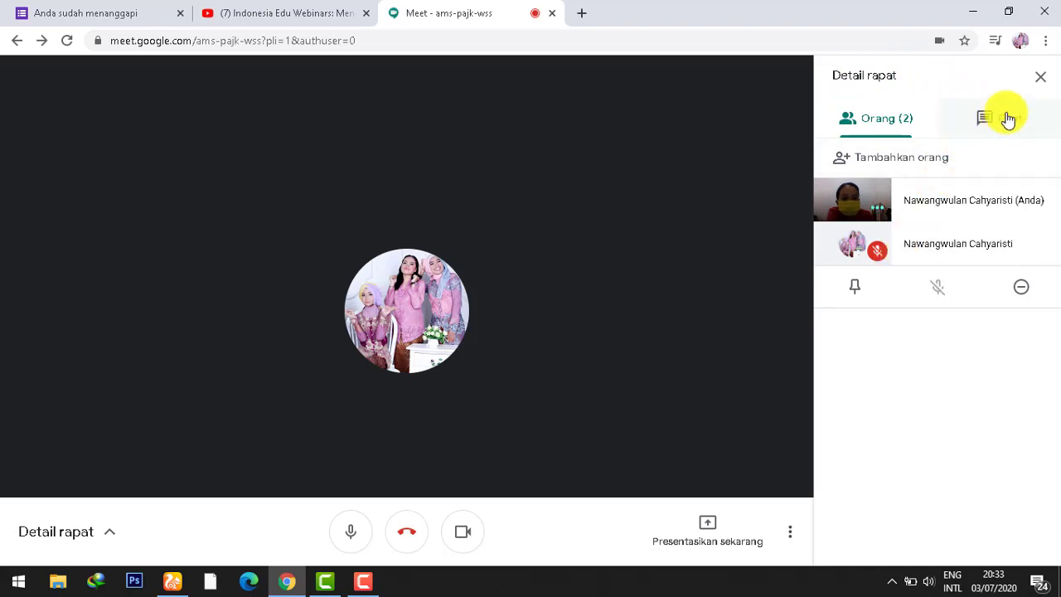
Step: Send the message 'hallo' to everyone in the meeting chat
click(1007, 118)
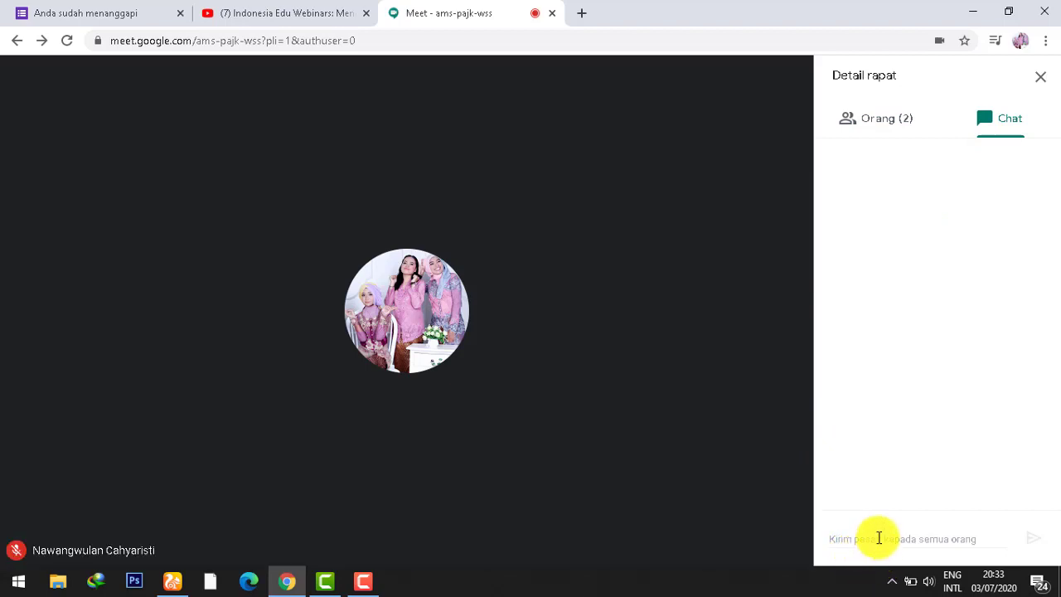
click(916, 542)
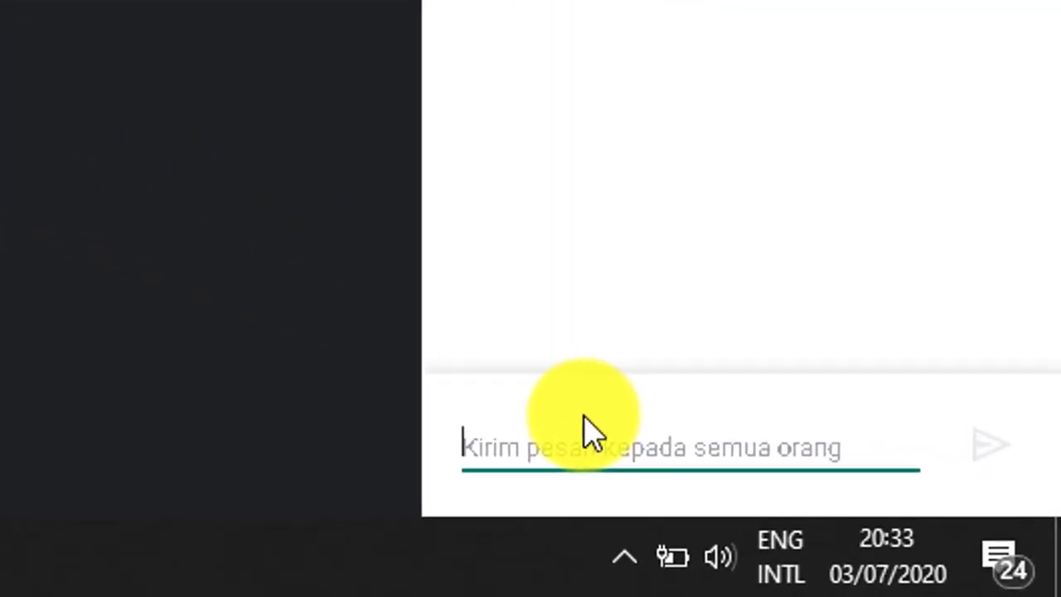
text(hallo)
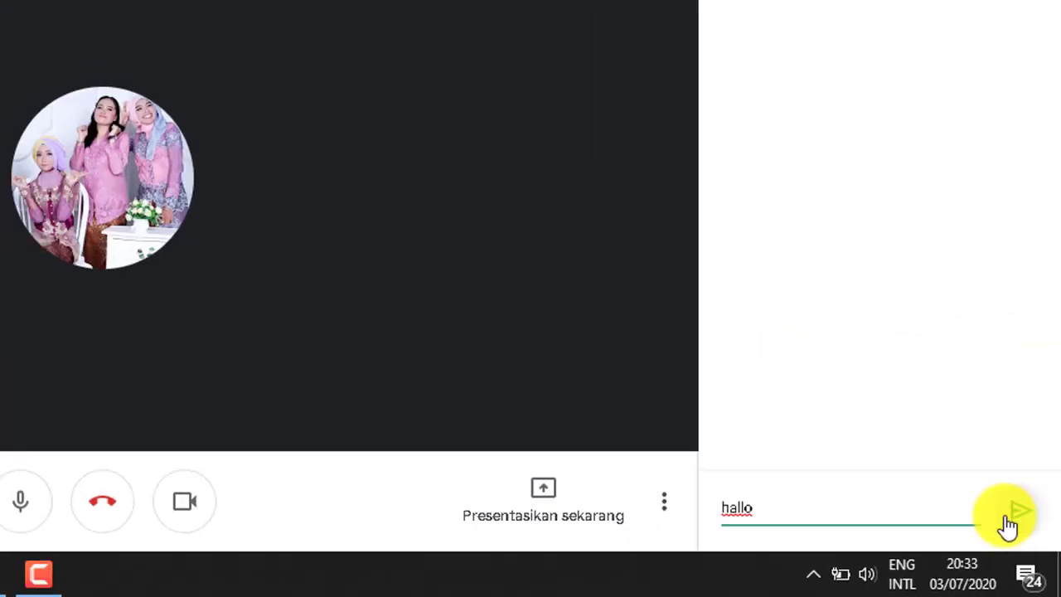
click(975, 472)
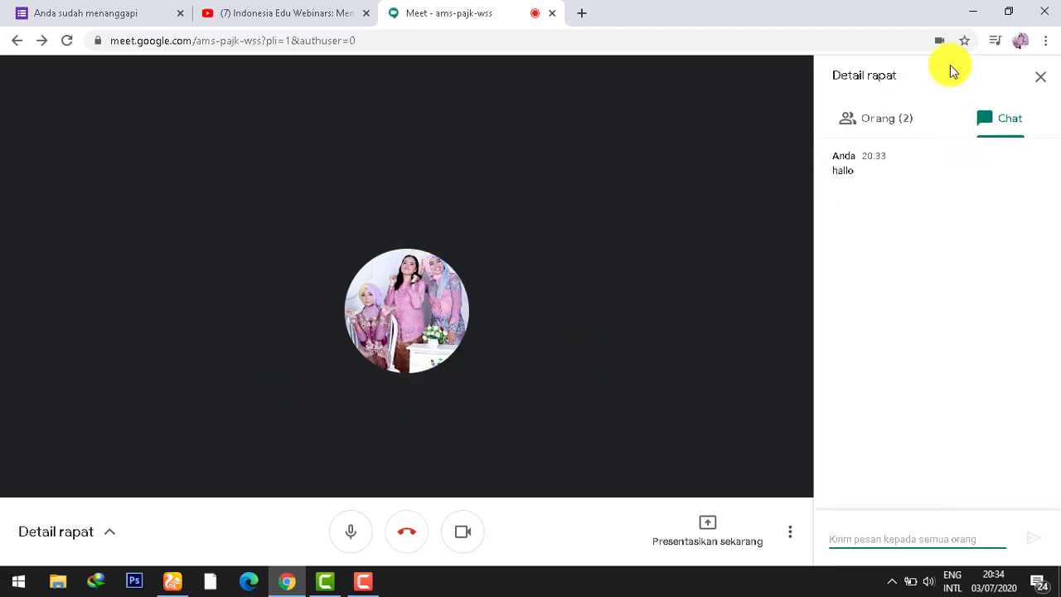
click(871, 131)
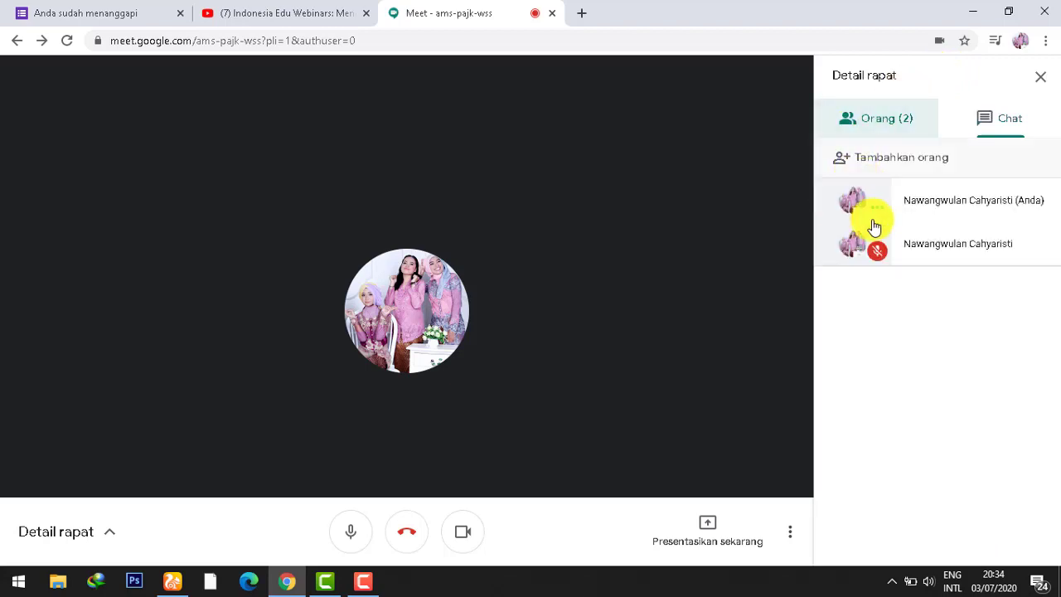
click(875, 245)
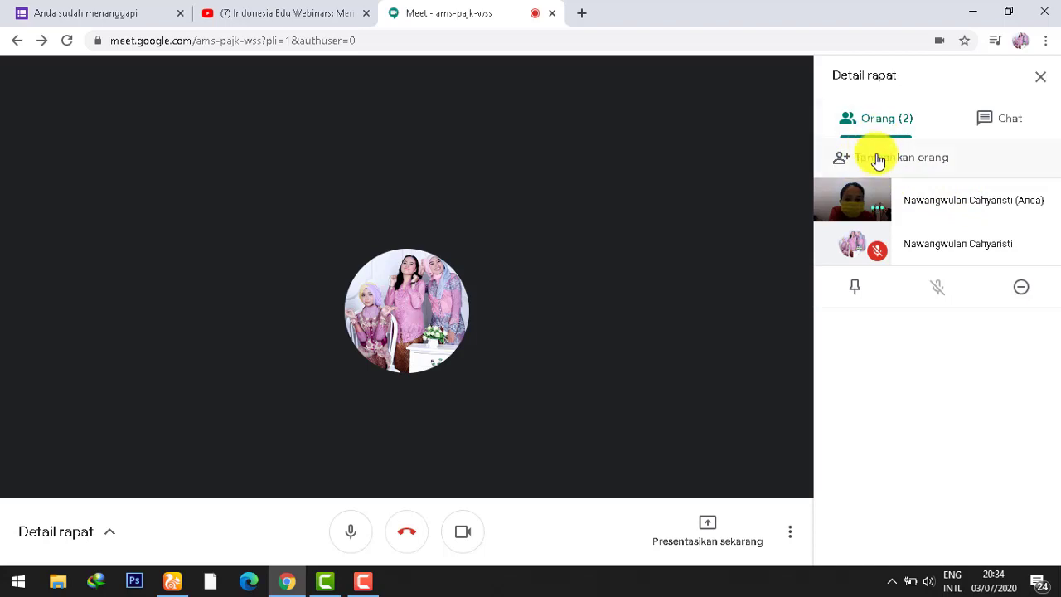
click(879, 158)
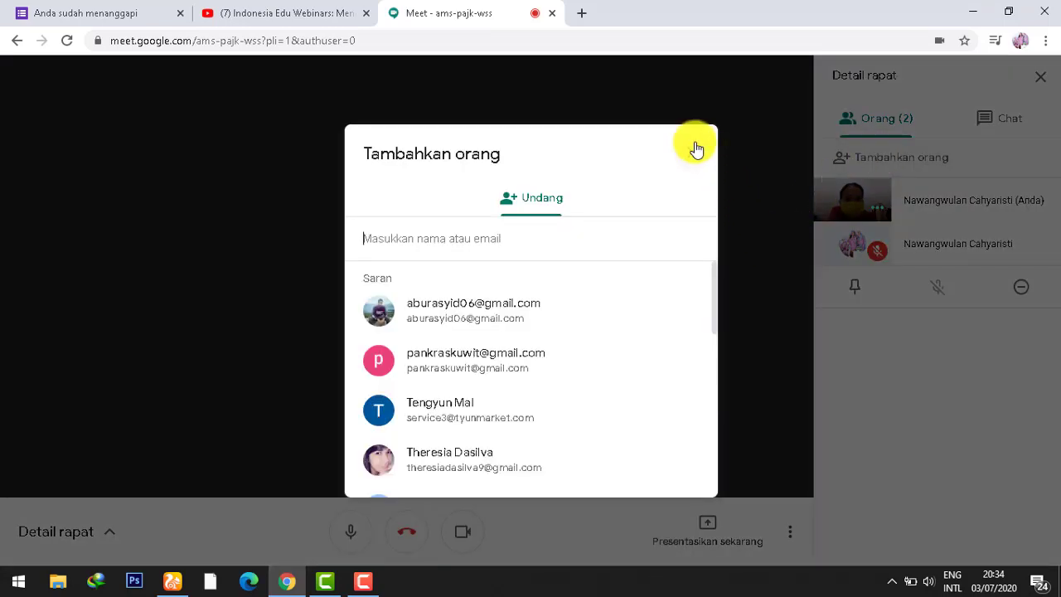
click(696, 147)
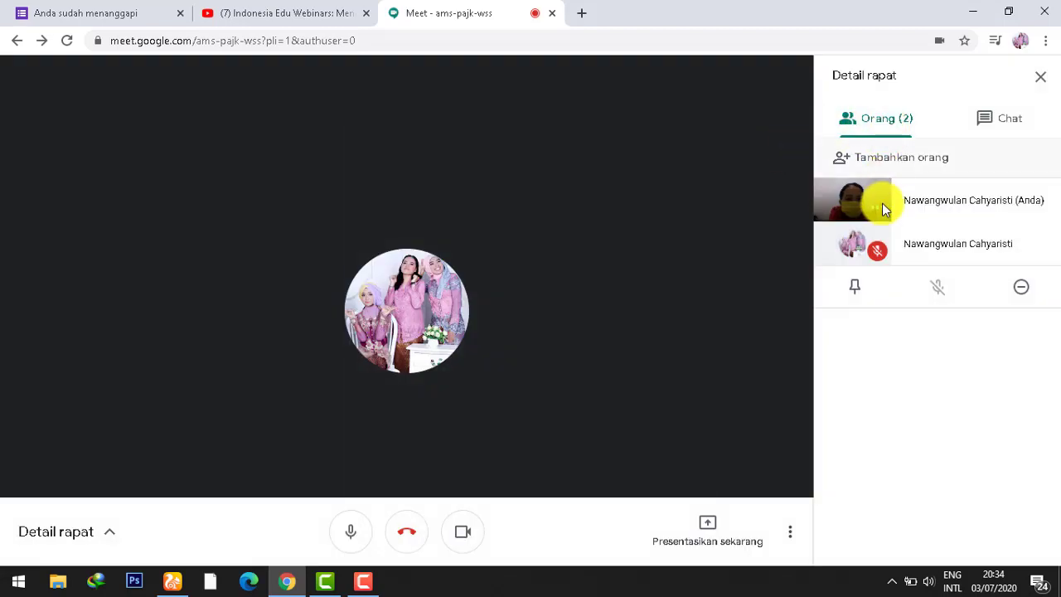
click(852, 169)
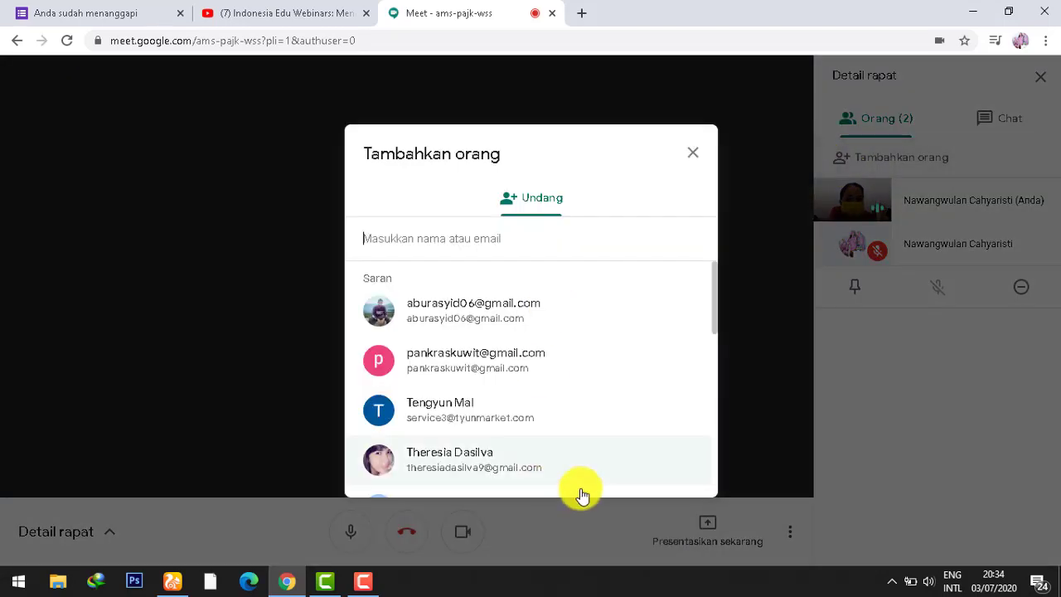
scroll(481, 348, down, 1)
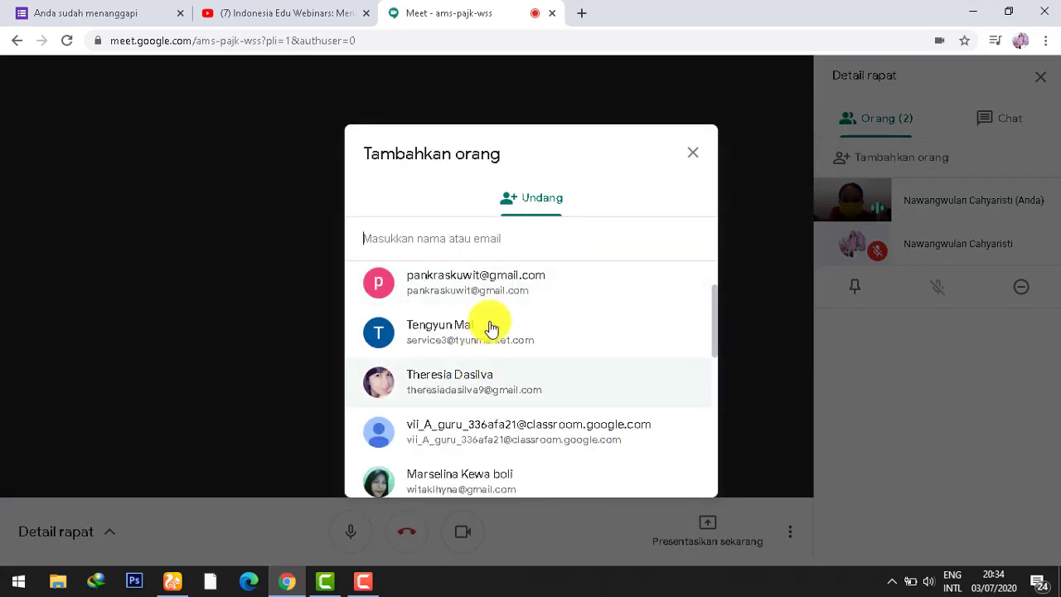
scroll(480, 290, up, 1)
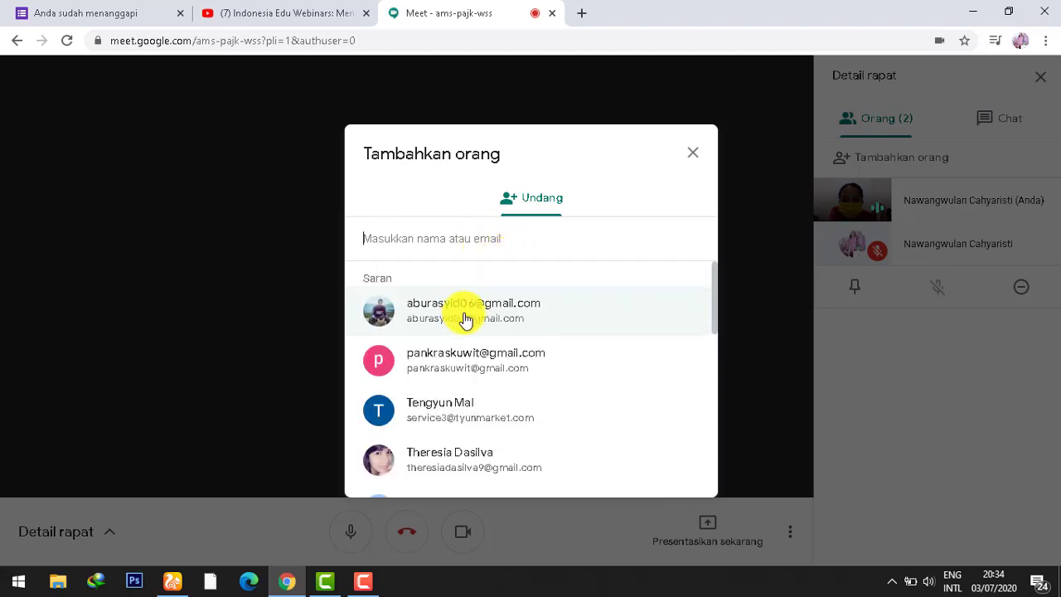
scroll(451, 377, down, 1)
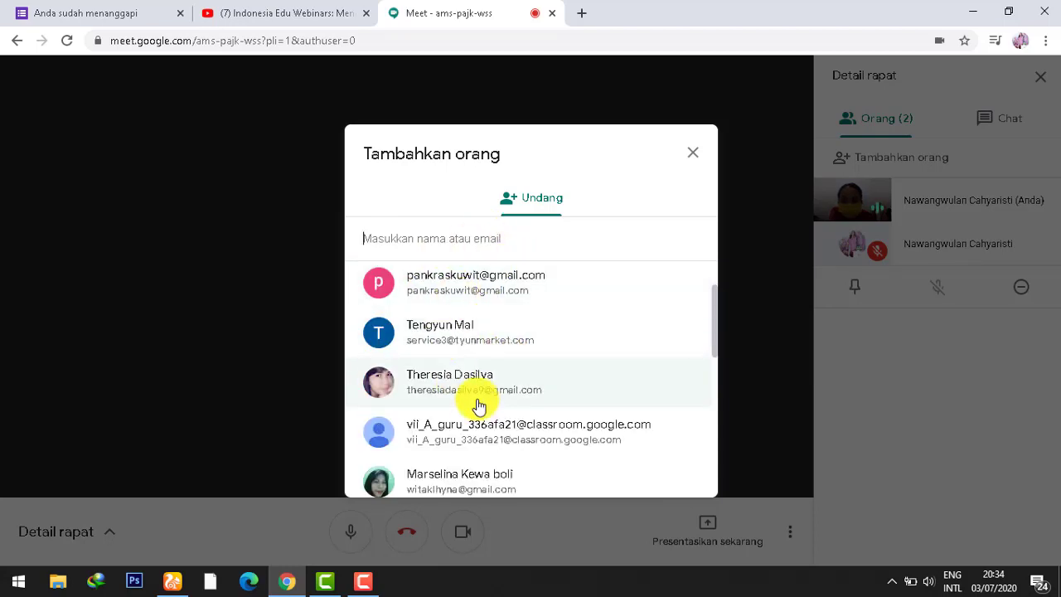
scroll(464, 331, up, 1)
click(465, 314)
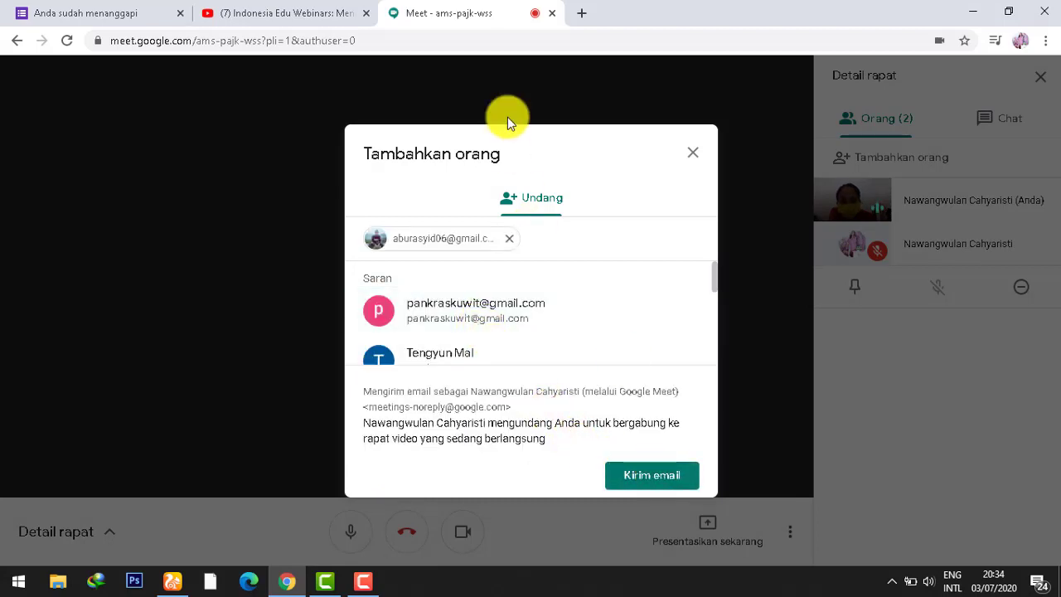
click(511, 238)
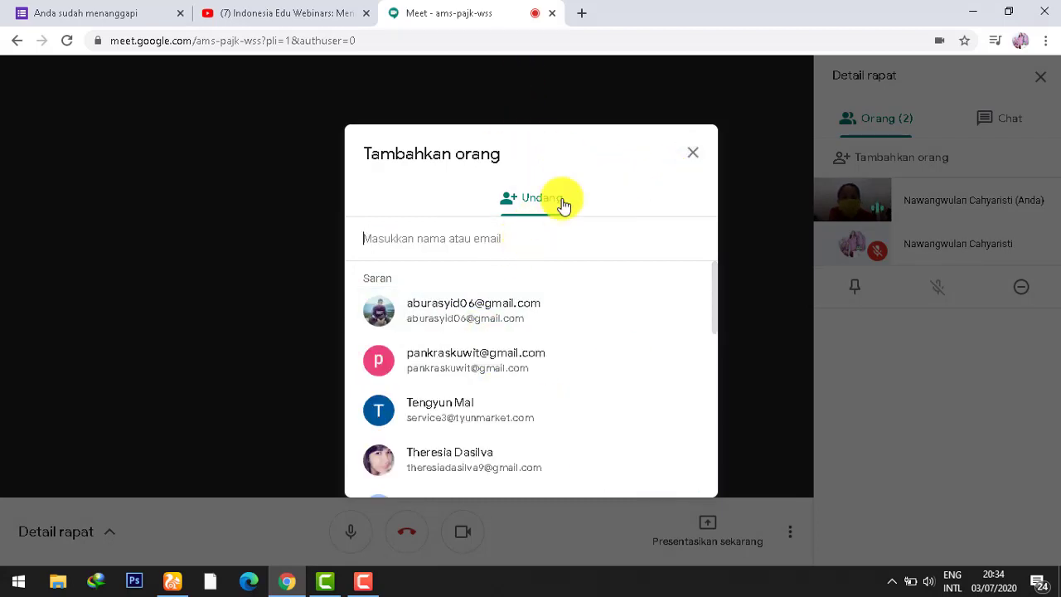
click(692, 152)
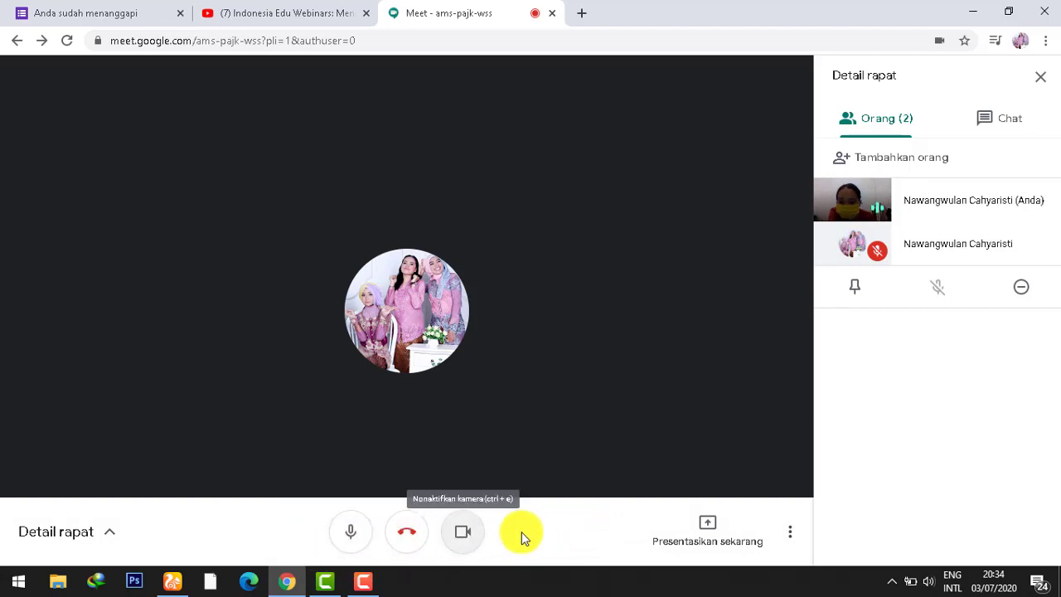
click(108, 531)
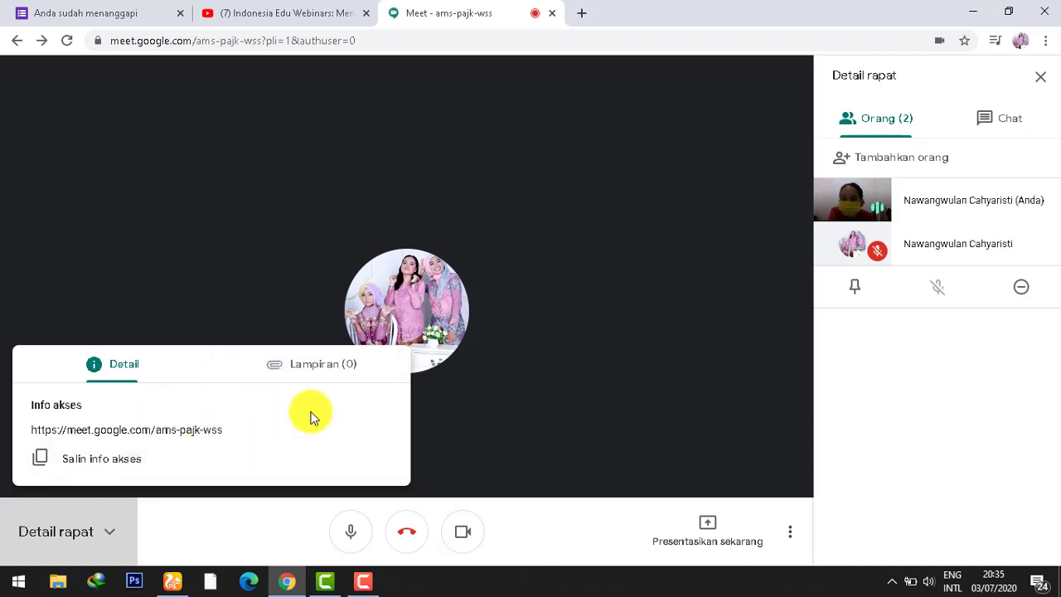
click(354, 370)
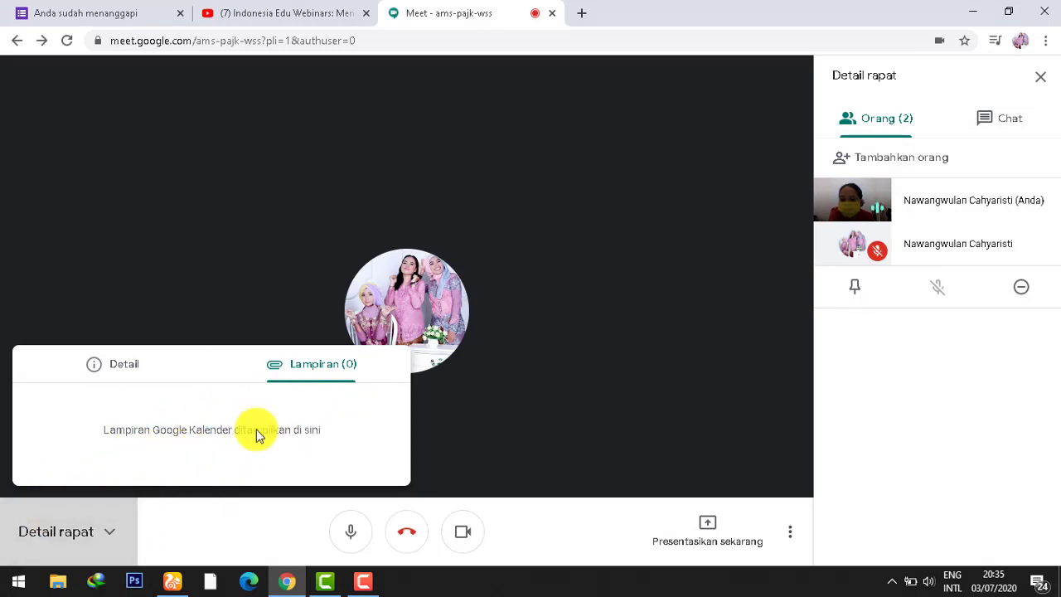
click(108, 543)
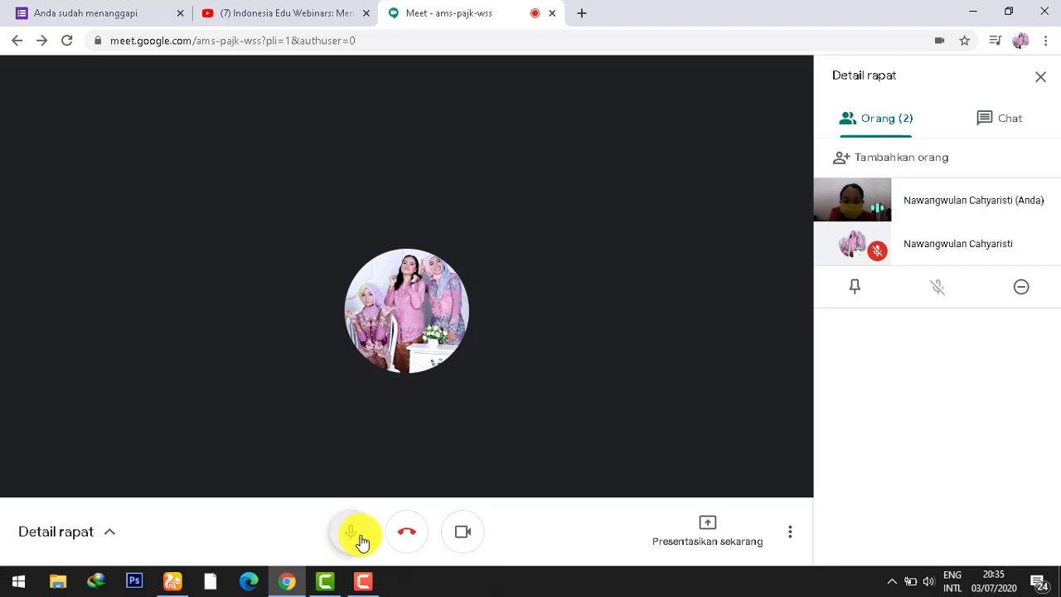
click(352, 535)
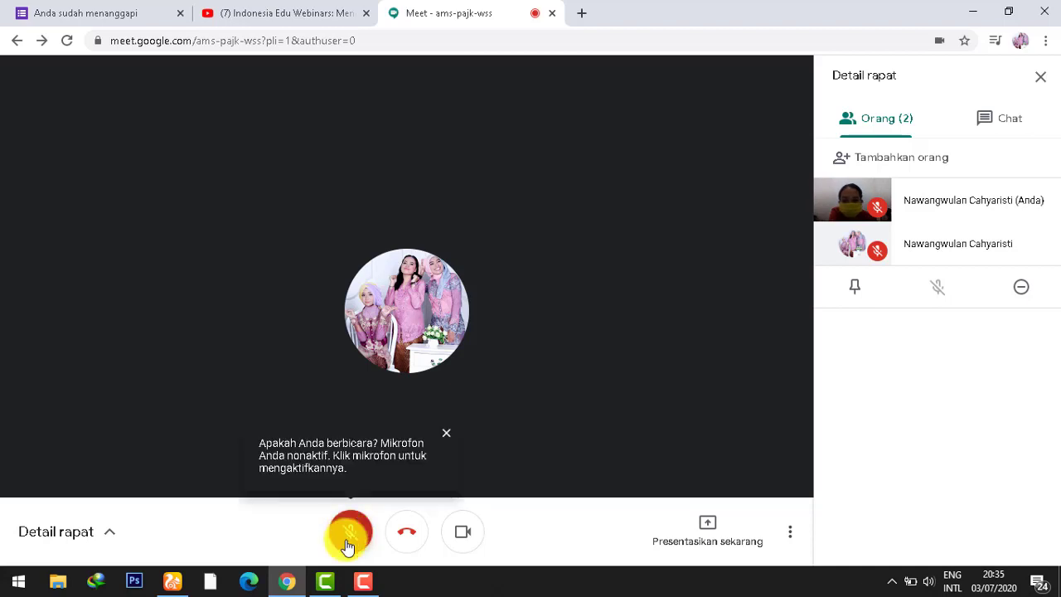
click(349, 534)
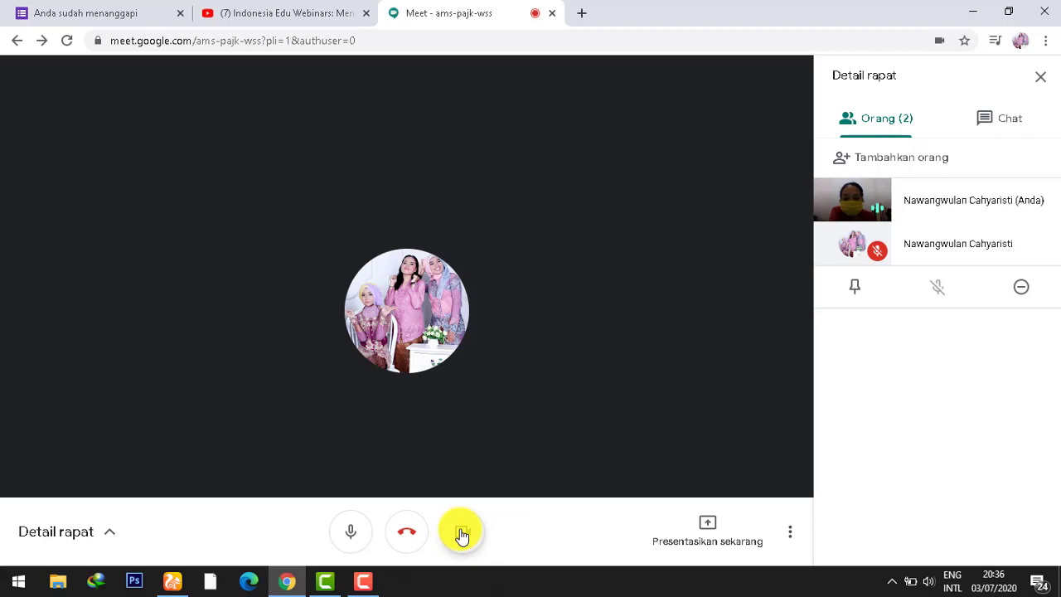
Step: Turn off the camera and bring up the Presentasikan sekarang options
click(462, 535)
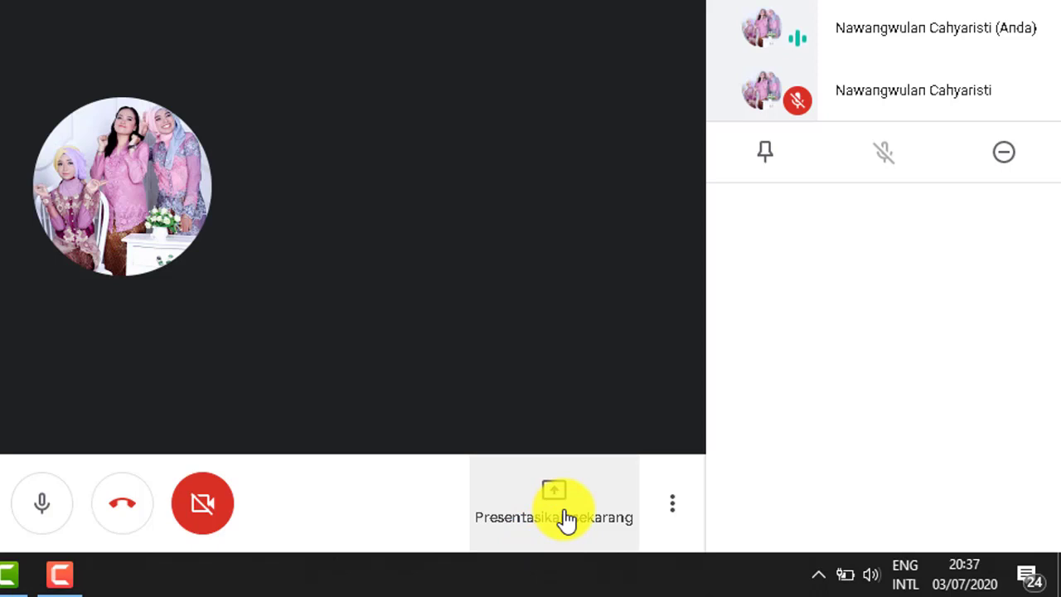
click(566, 519)
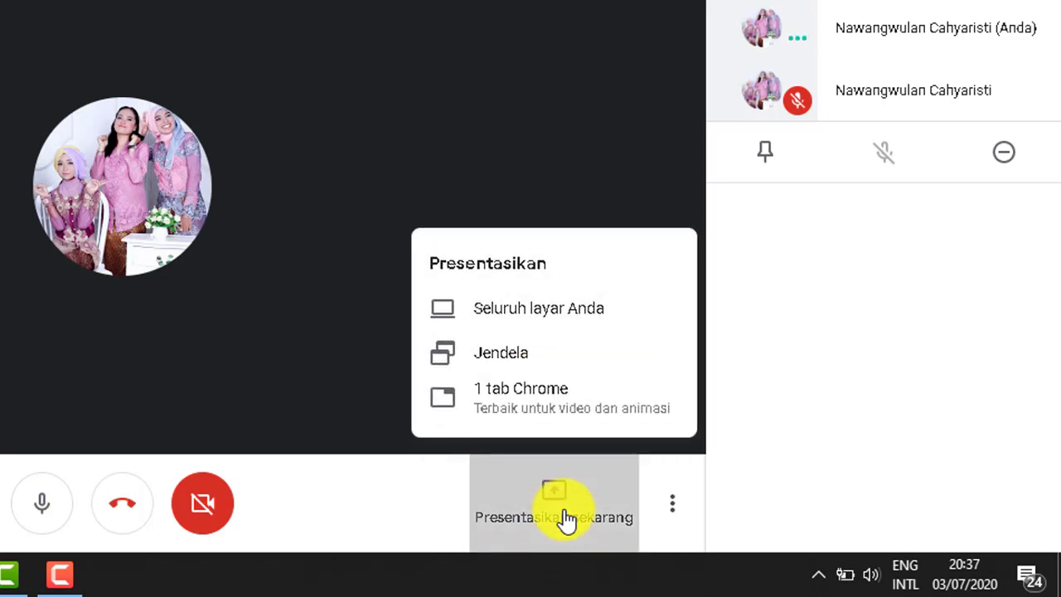
Step: Share the entire screen with everyone and hide the screen-sharing notice bar
click(470, 320)
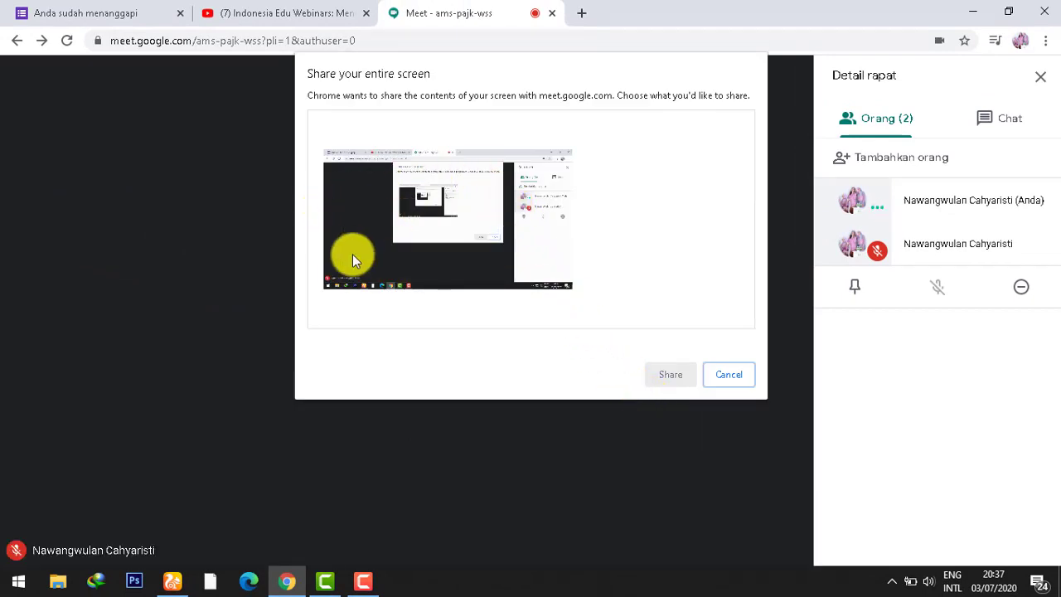
click(361, 214)
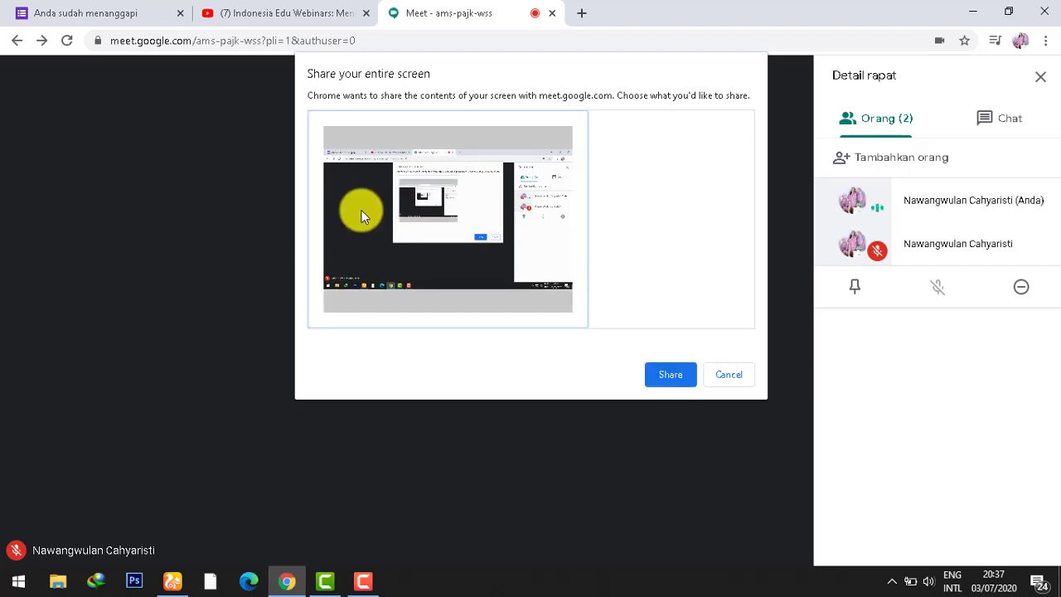
click(665, 383)
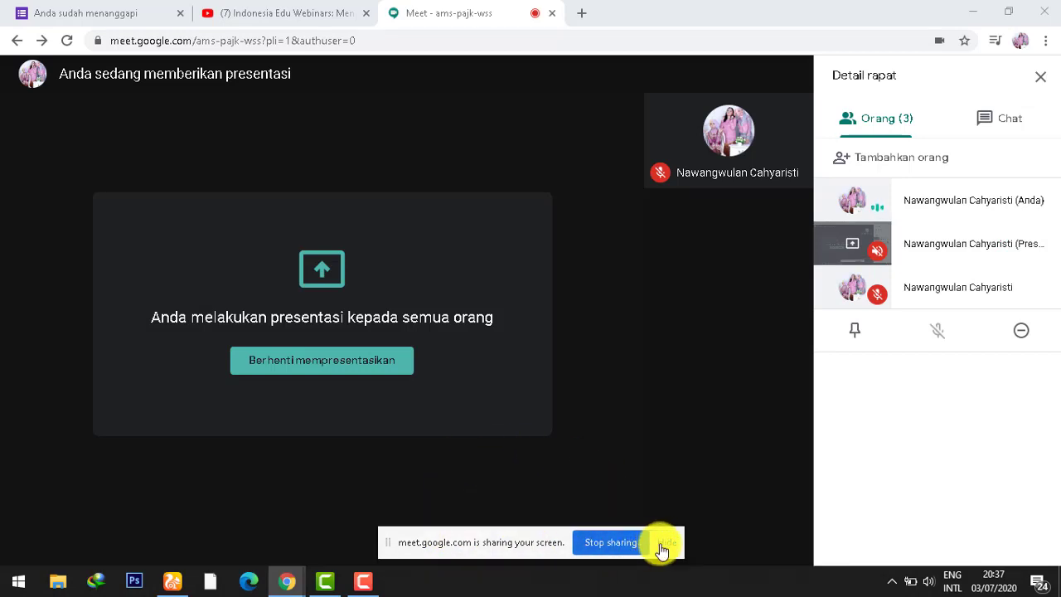
click(663, 545)
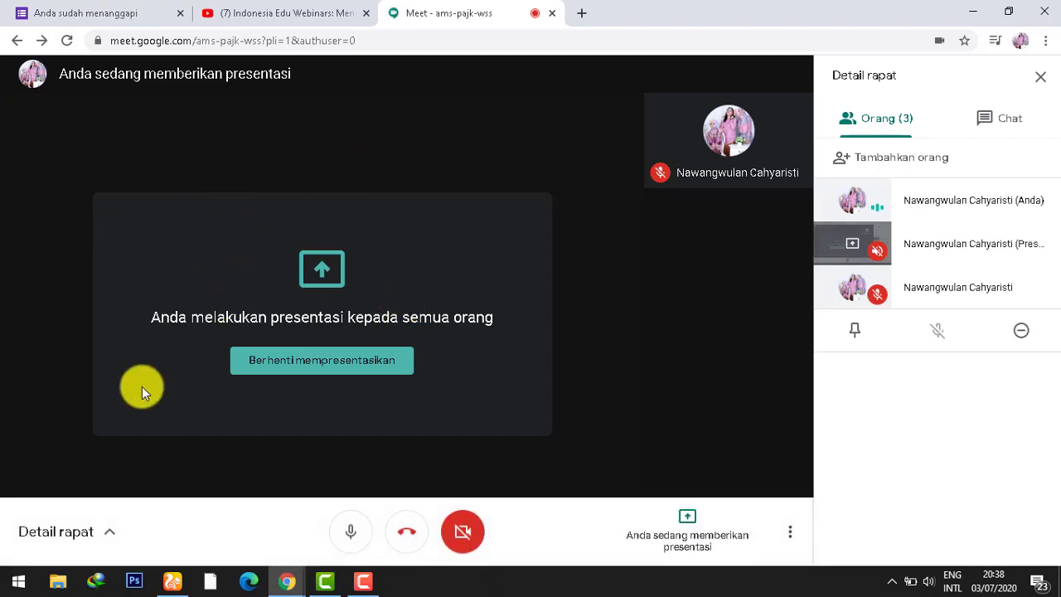
Step: Open a new blank Chrome tab beside the Meet call
click(580, 14)
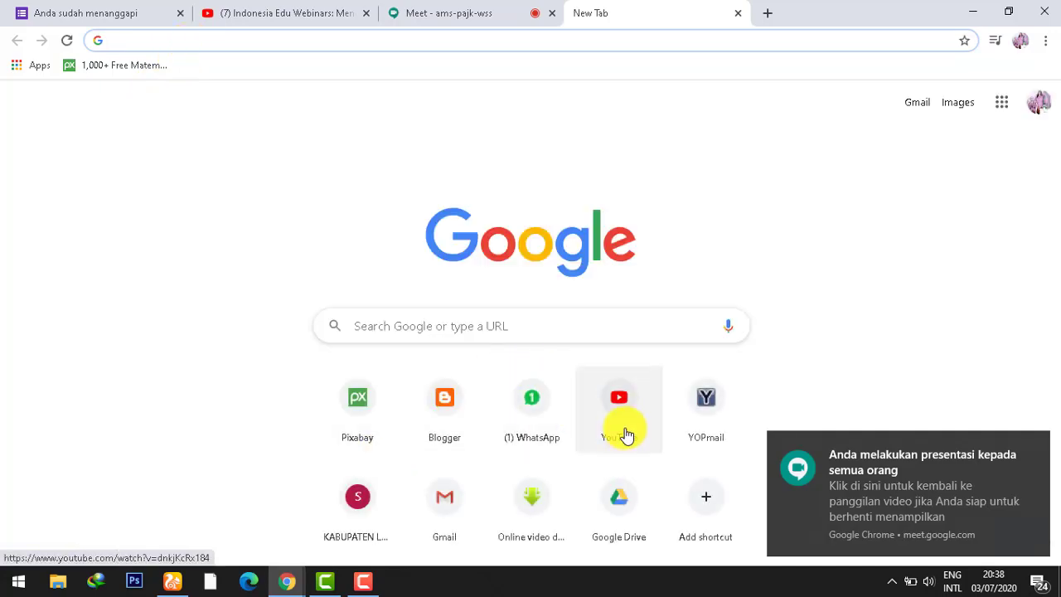
Step: Search YouTube for 'teorema phytagoras', open and pause the first video, then return to Meet
click(626, 435)
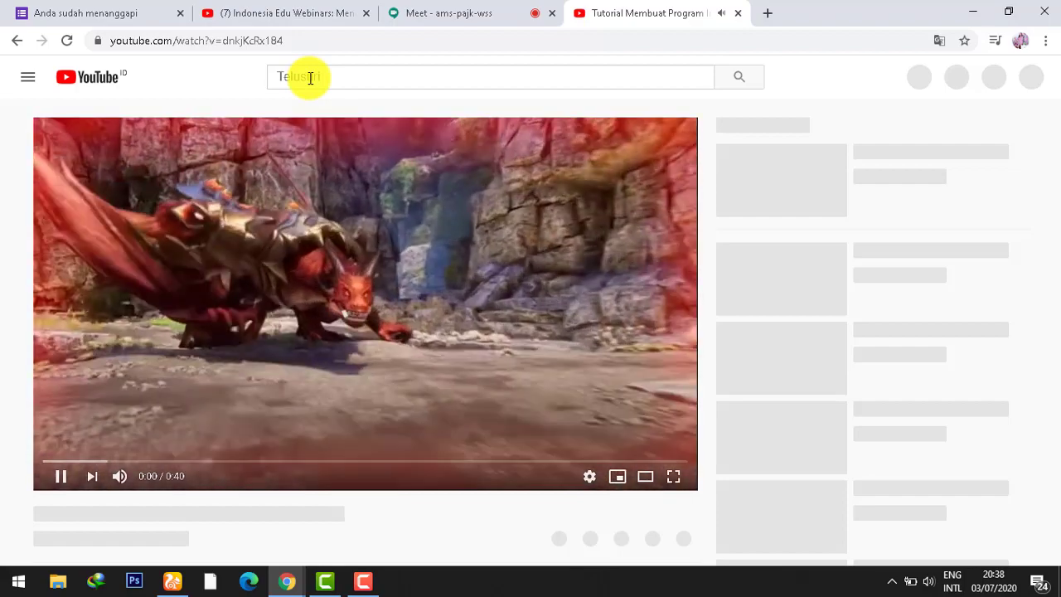
click(310, 77)
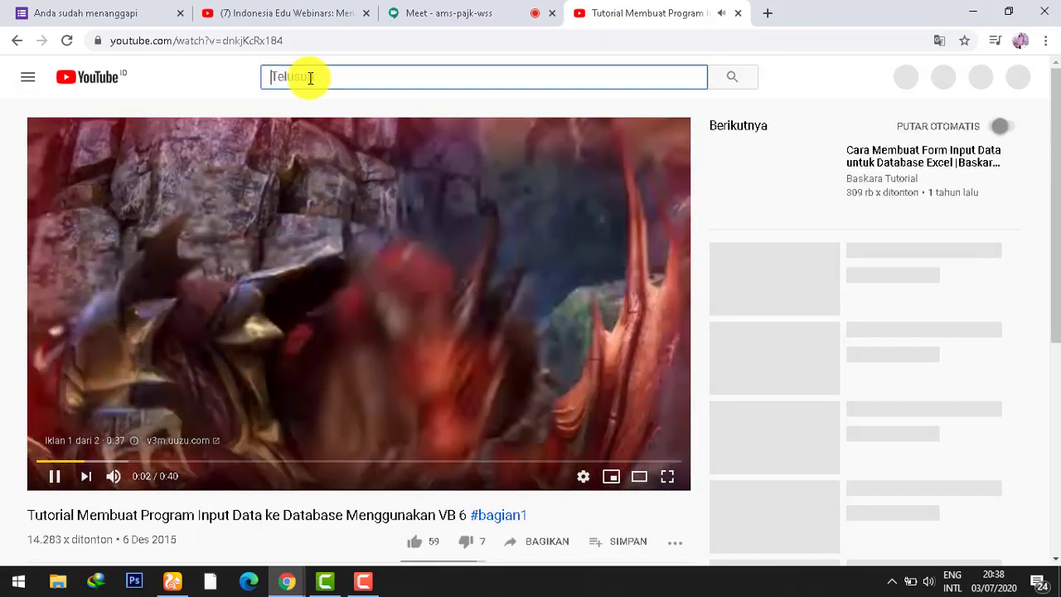
text(teorema)
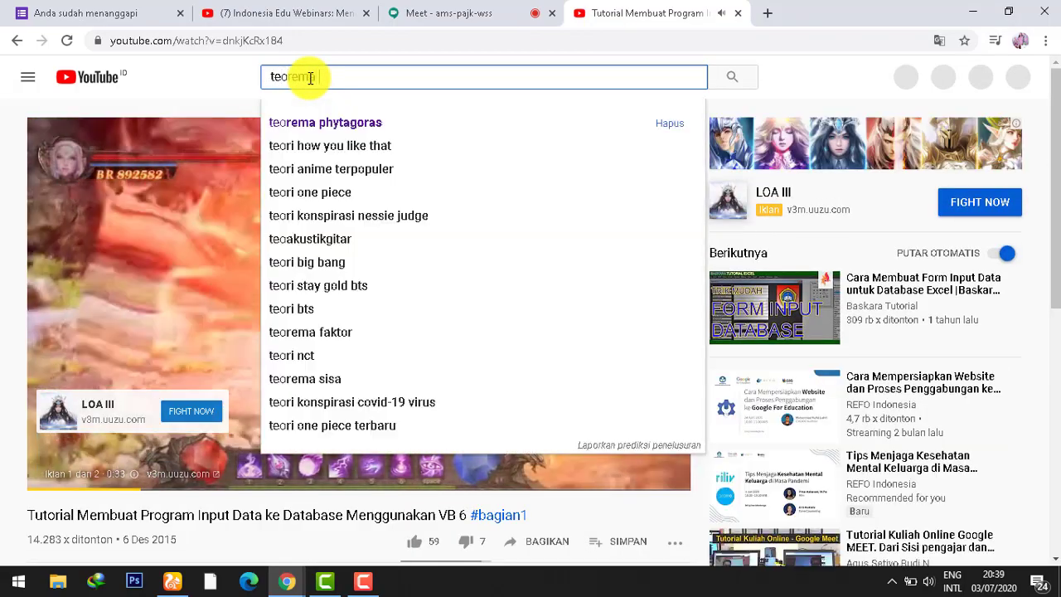
click(349, 121)
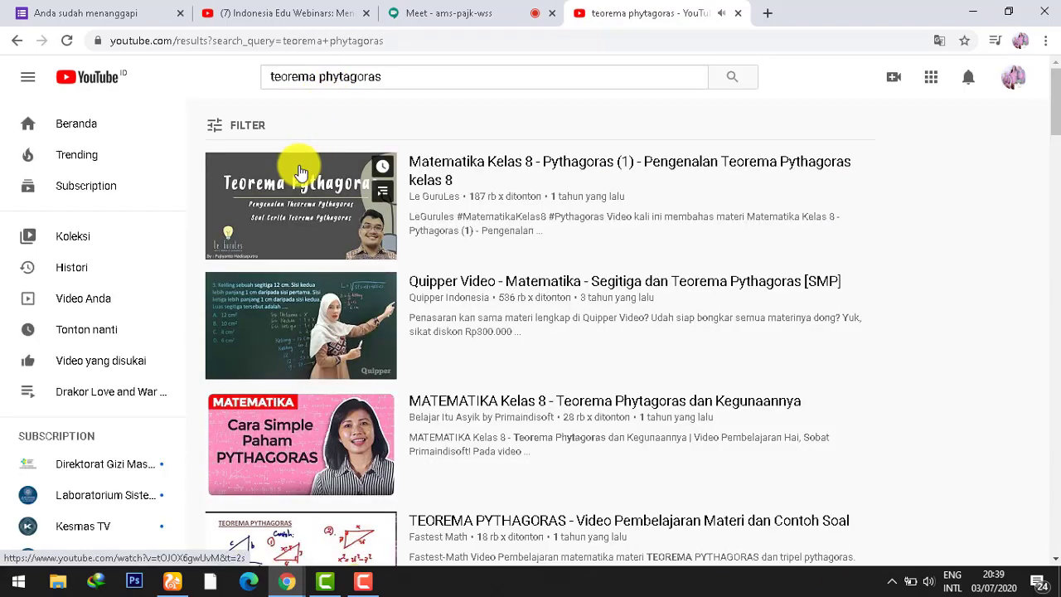
click(296, 166)
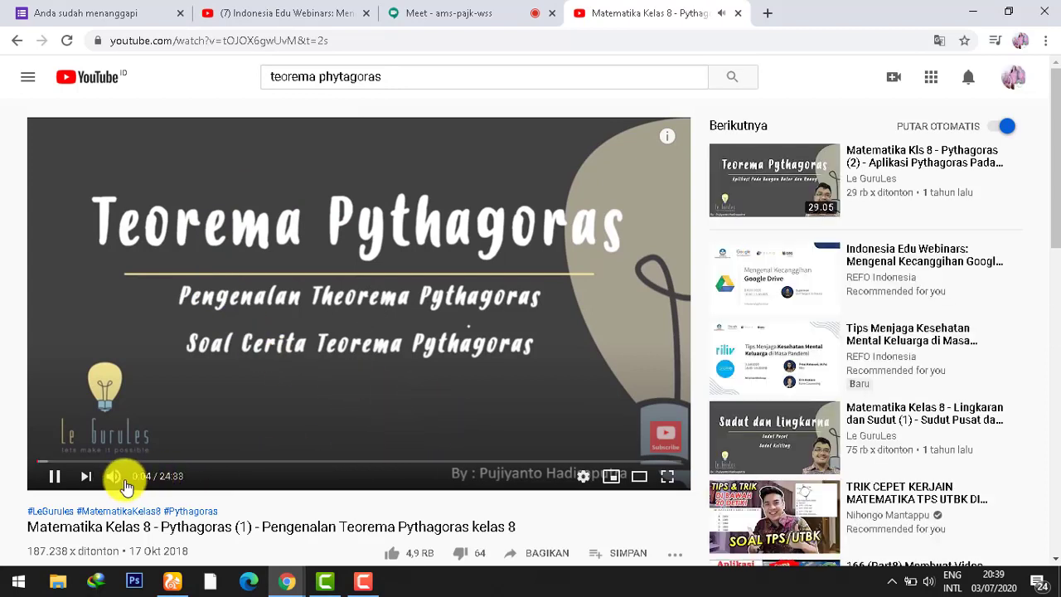
click(318, 300)
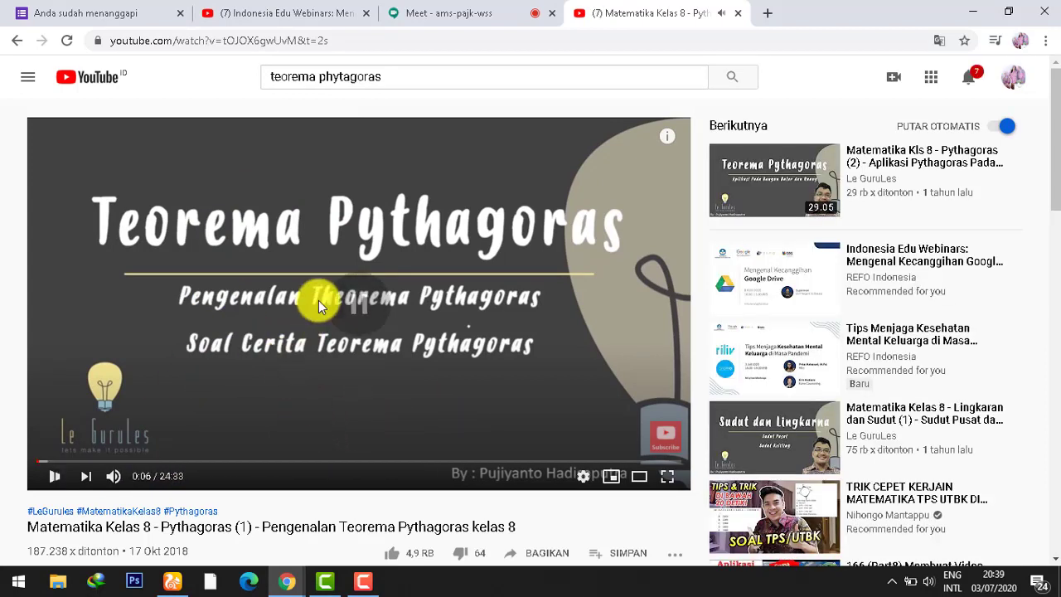
click(512, 12)
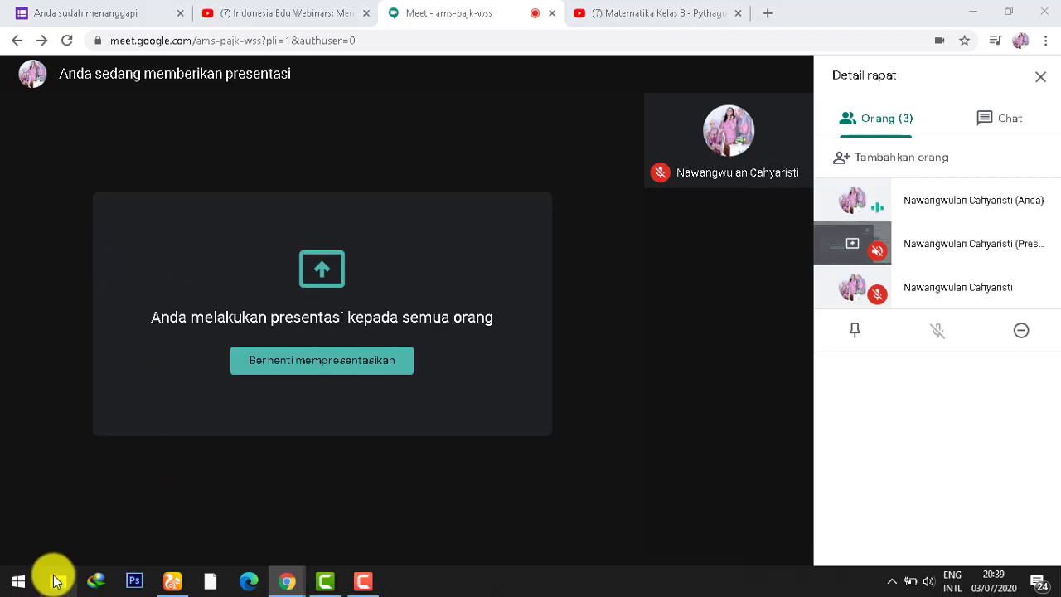
Step: Browse to Pictures > BAHAN KELAS 8 in File Explorer and open the BAB 13 Pythagoras PDF in Adobe Reader
click(57, 580)
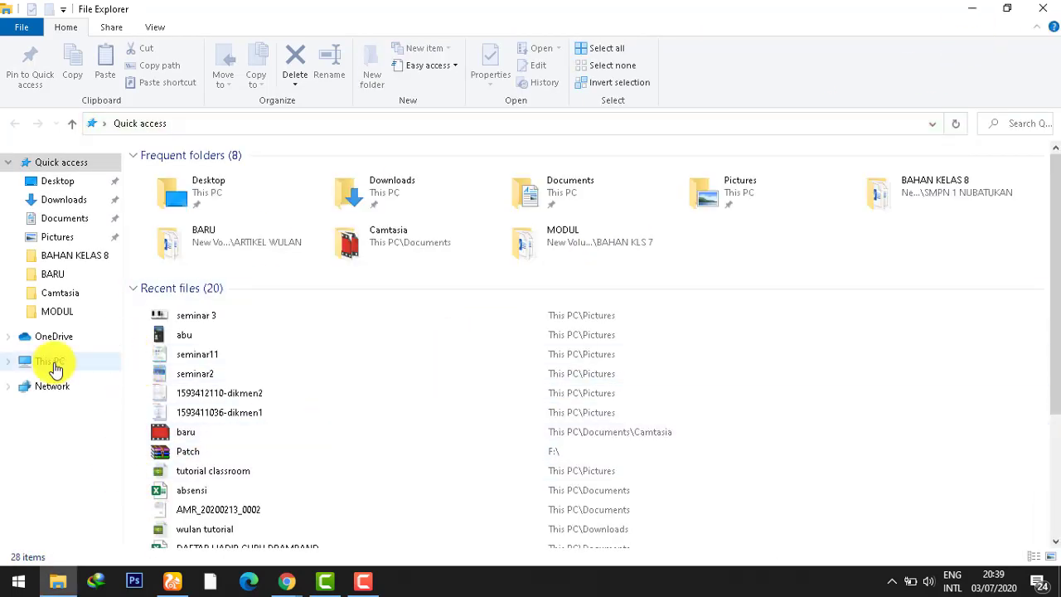
click(71, 240)
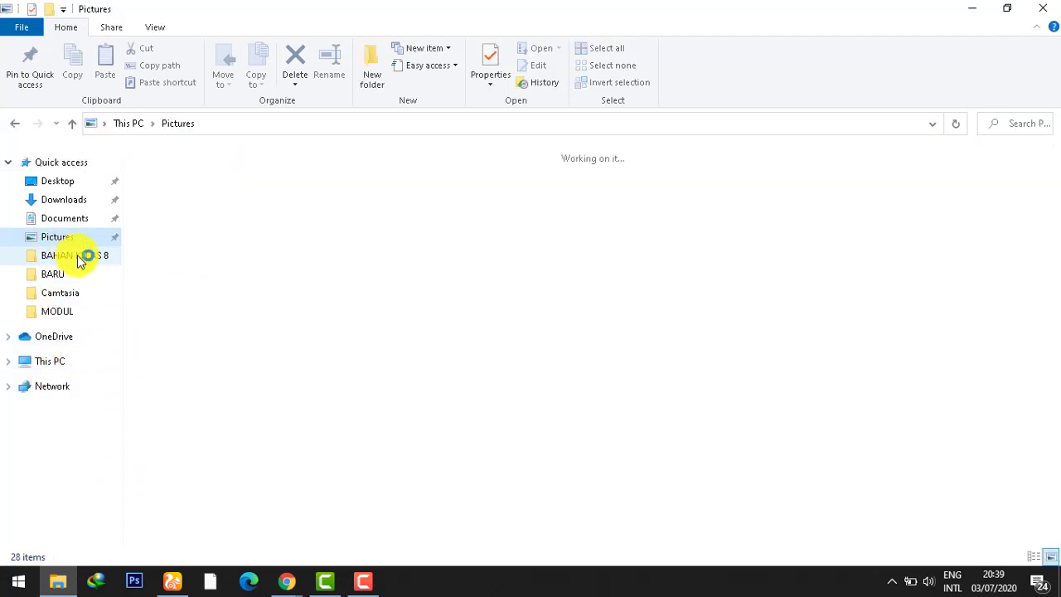
click(81, 257)
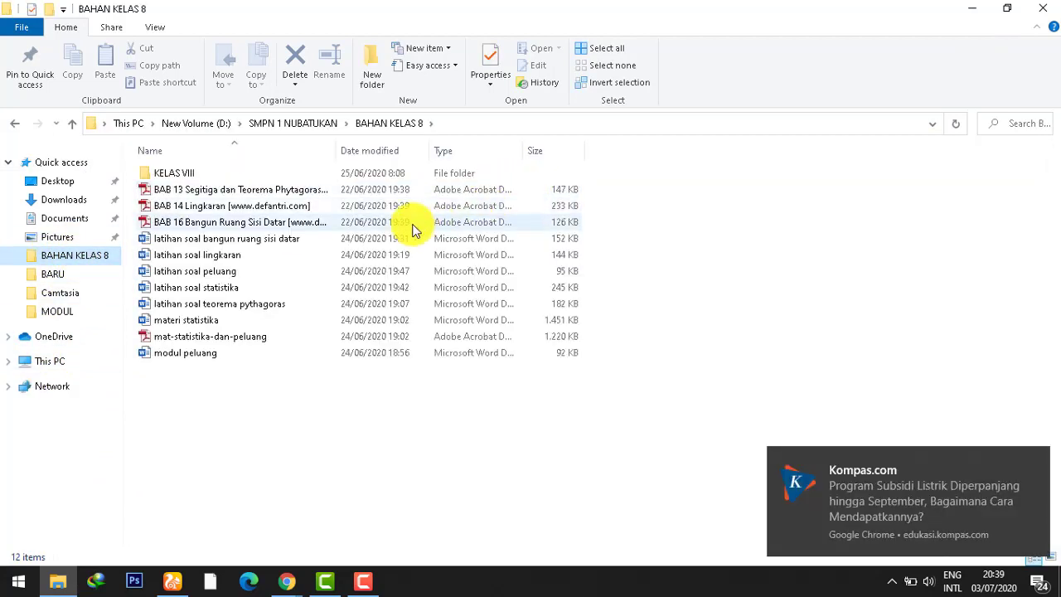
click(315, 191)
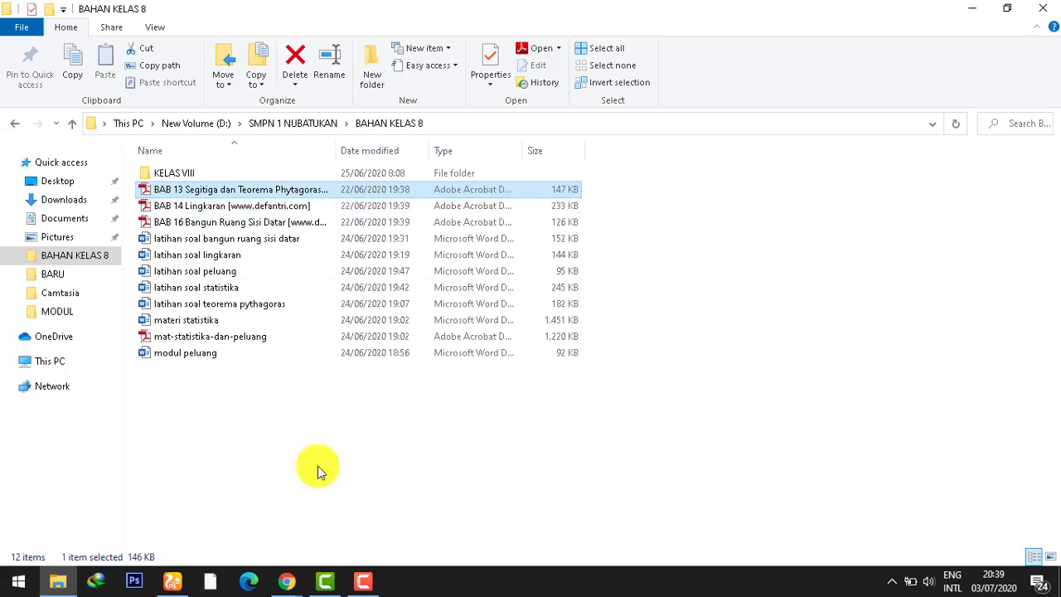
double_click(439, 201)
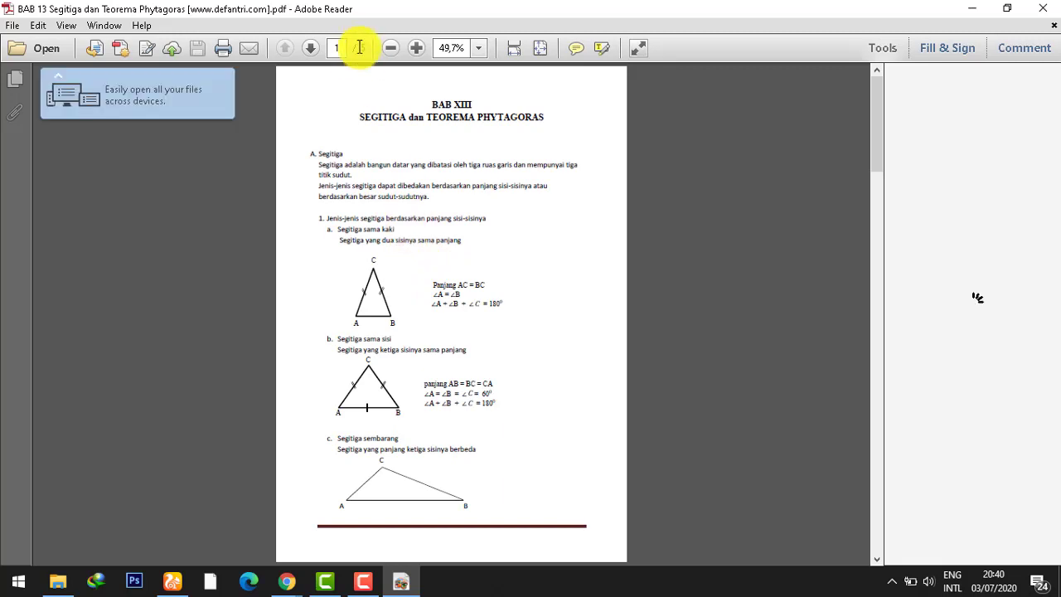
Step: Zoom the PDF page in to 75%
click(421, 47)
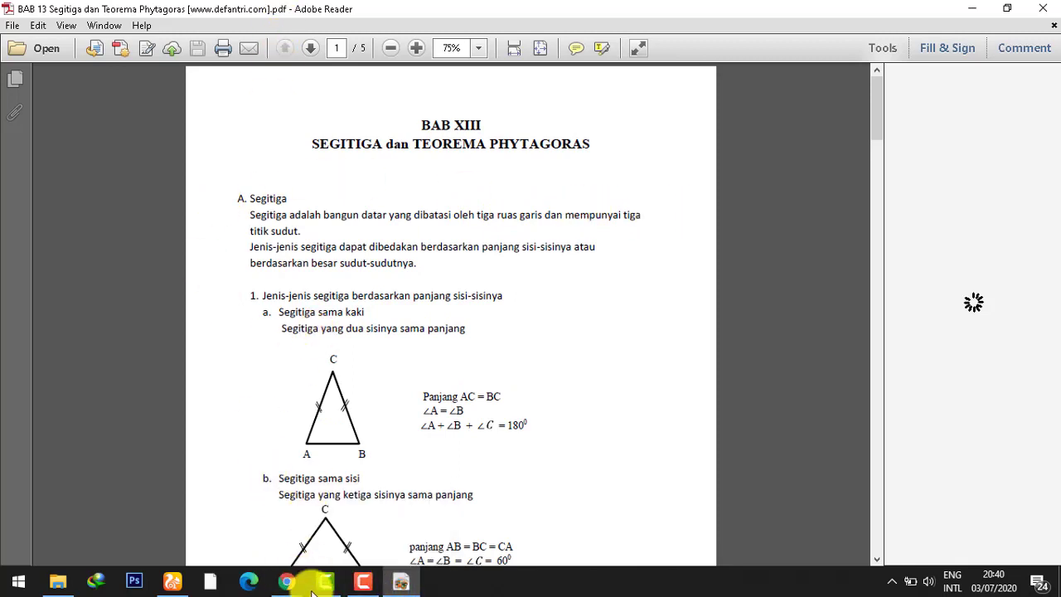
Step: Return to the Meet call window and stop presenting the PDF
mouse_move(282, 587)
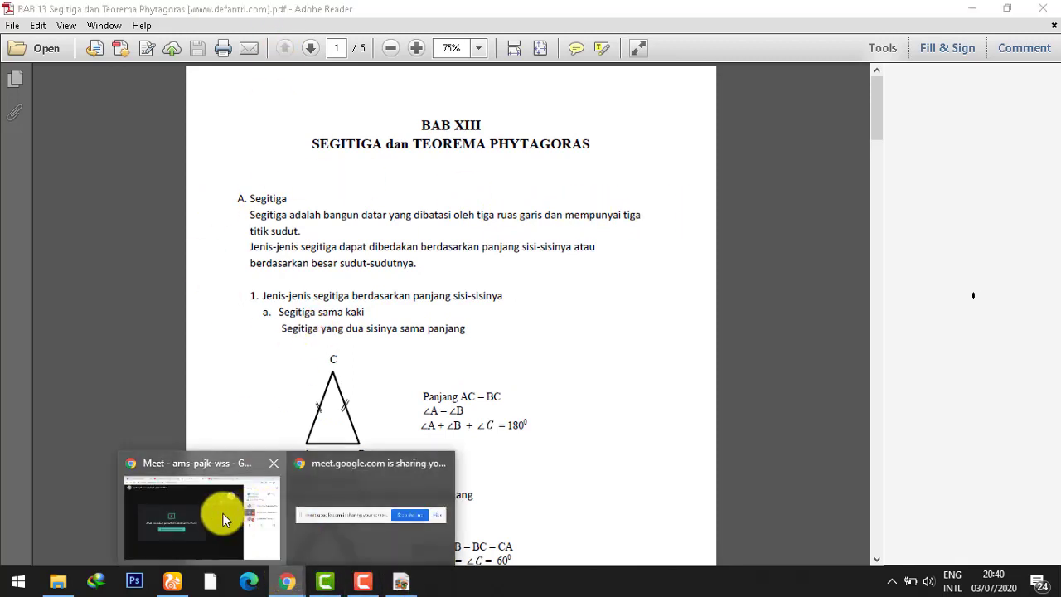
click(220, 511)
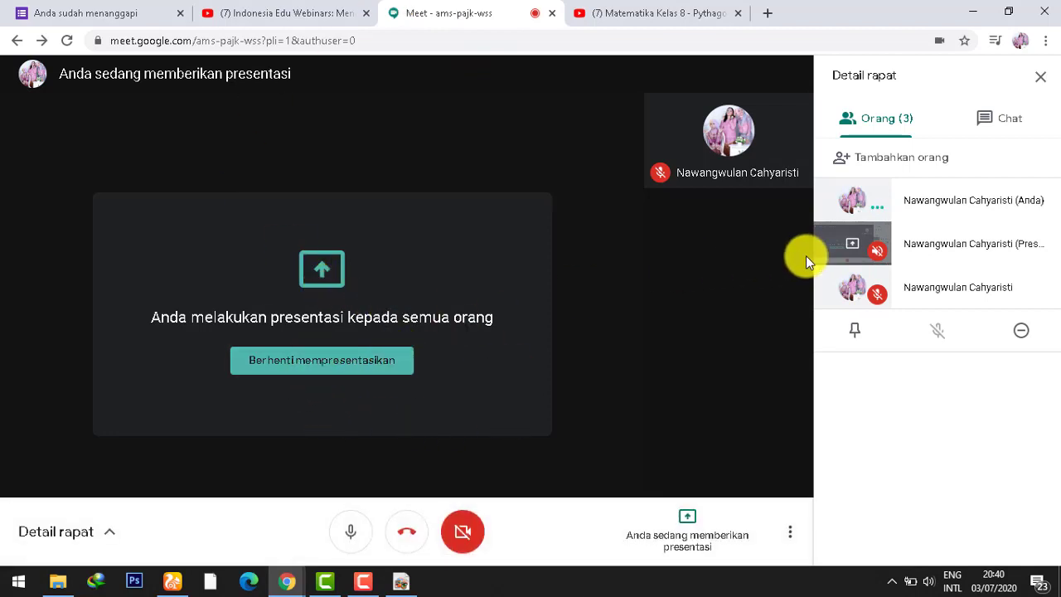
click(363, 370)
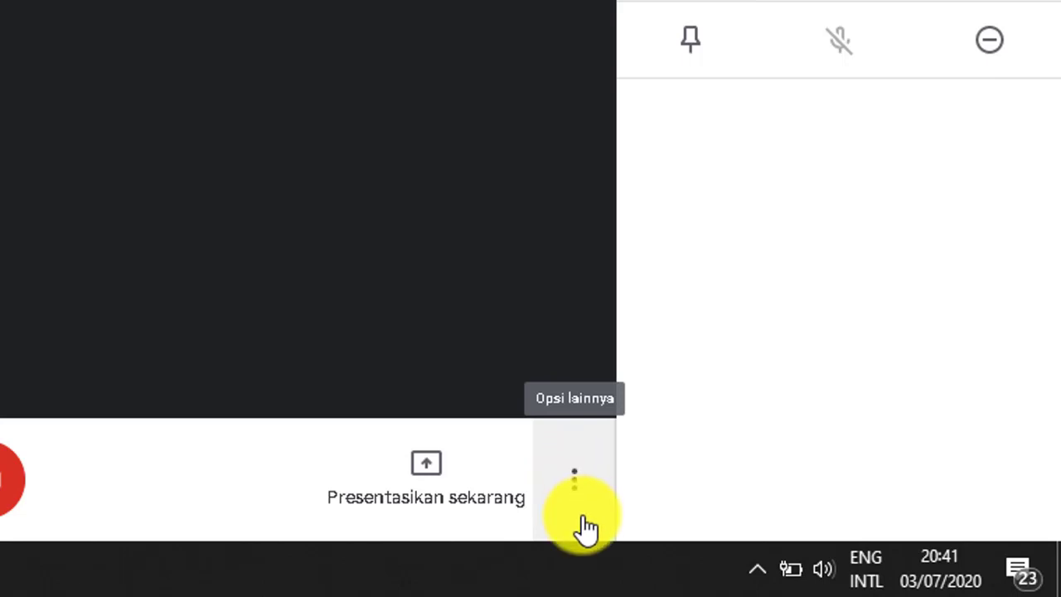
Step: Switch the call layout to Sidebar
click(582, 472)
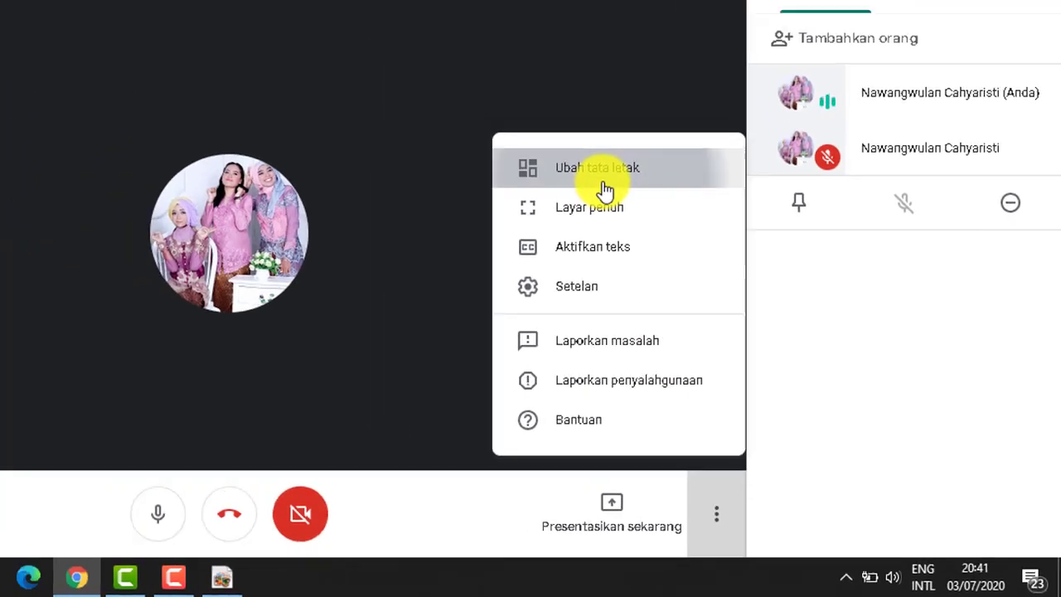
click(497, 75)
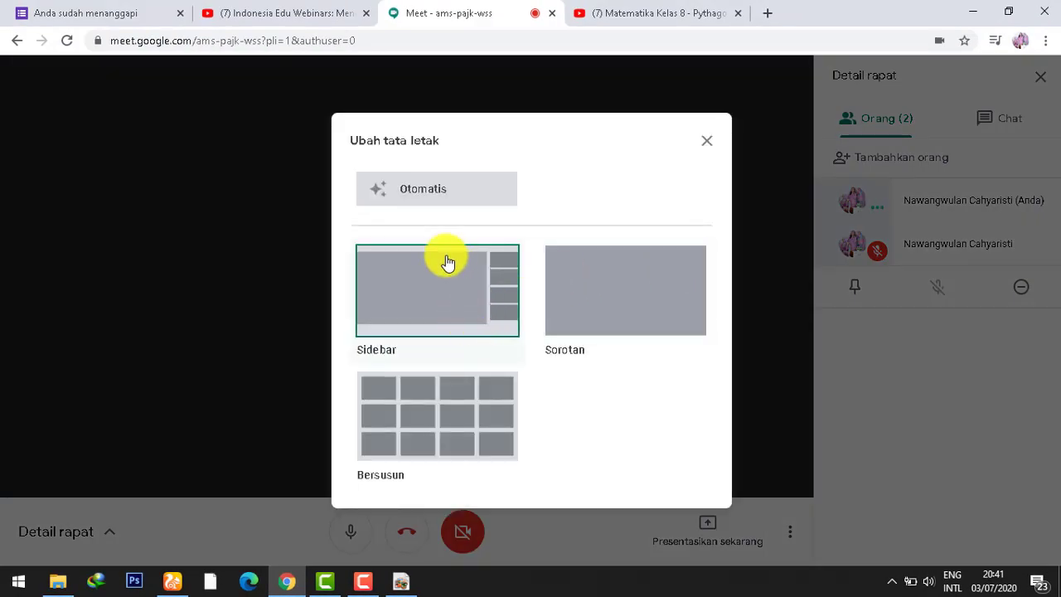
click(481, 305)
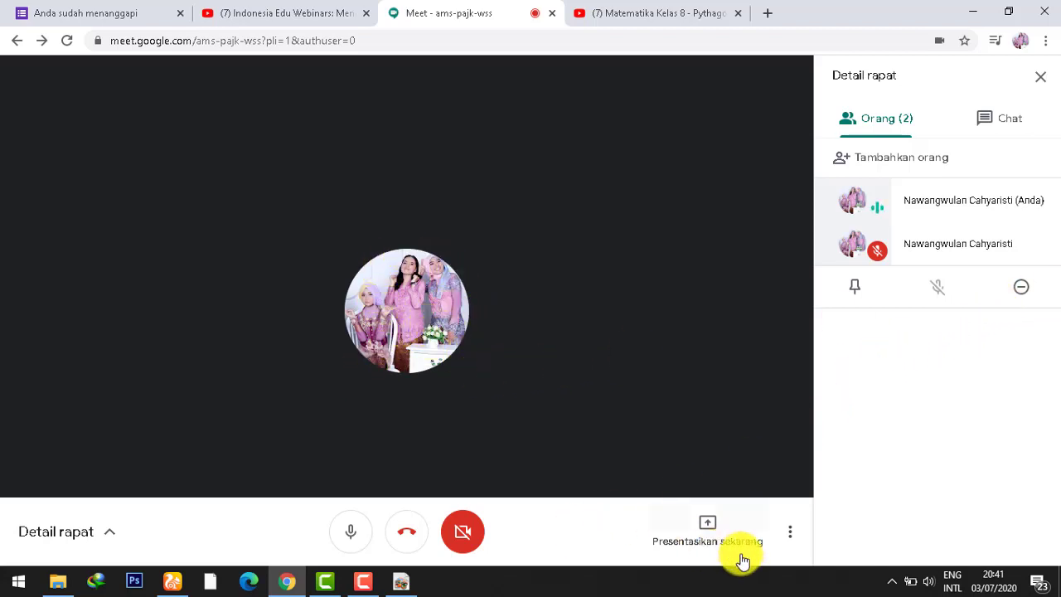
Step: Change the layout again to the tiled Bersusun arrangement
click(792, 534)
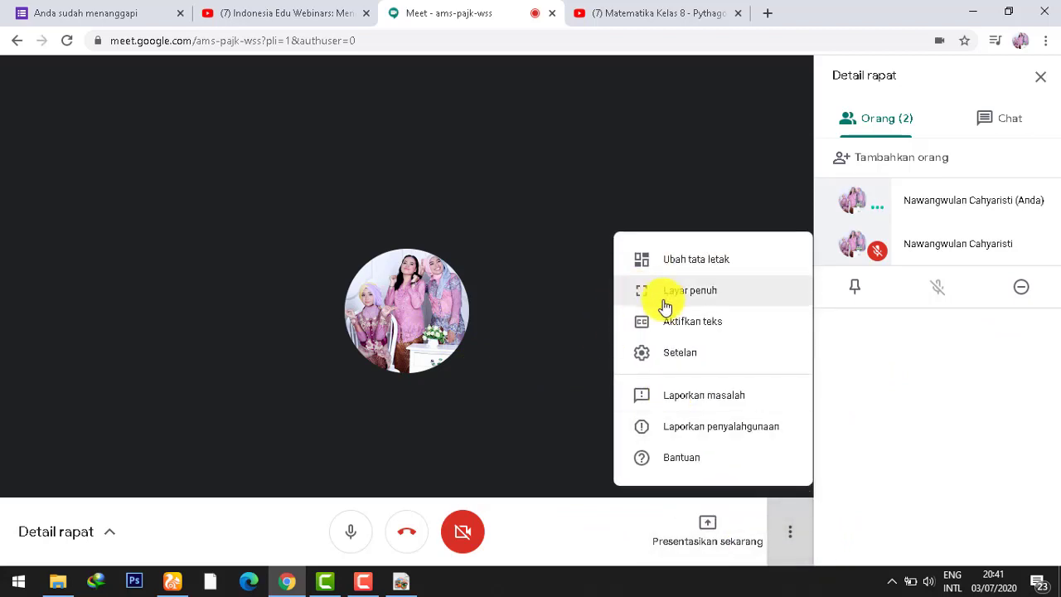
click(692, 257)
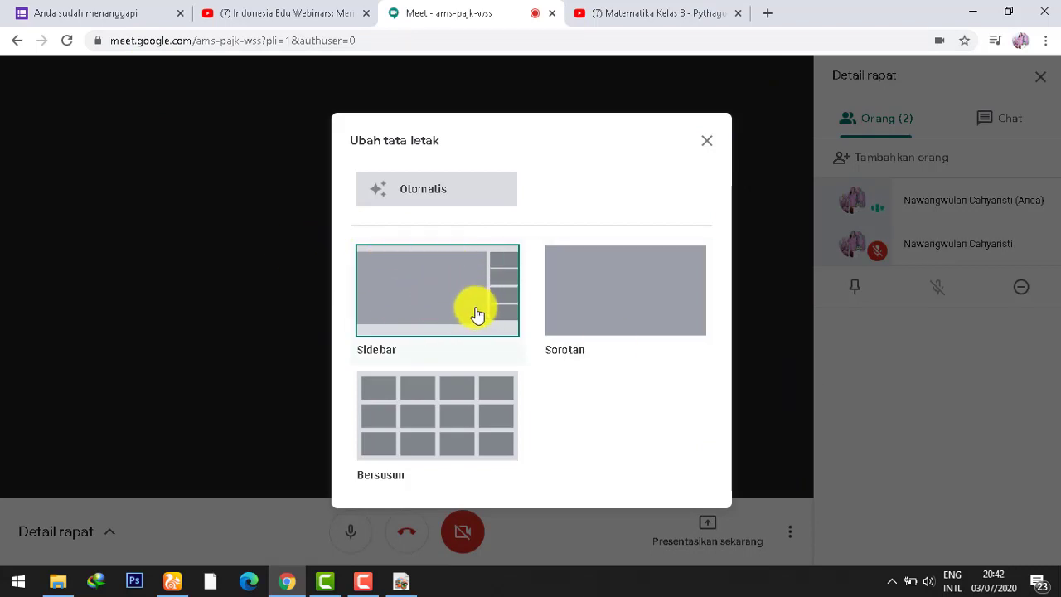
click(440, 461)
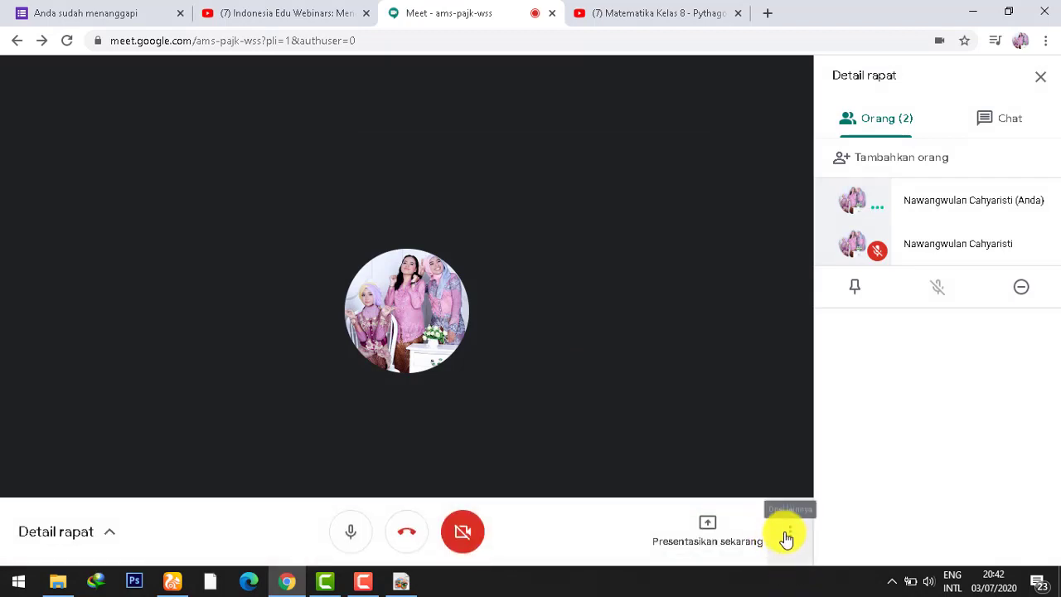
click(787, 533)
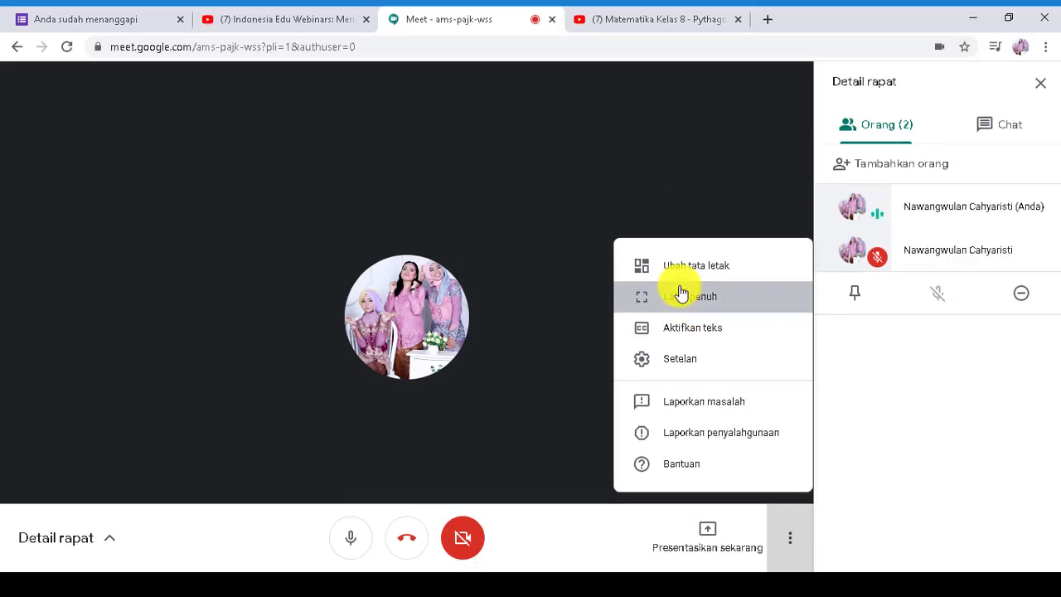
click(680, 295)
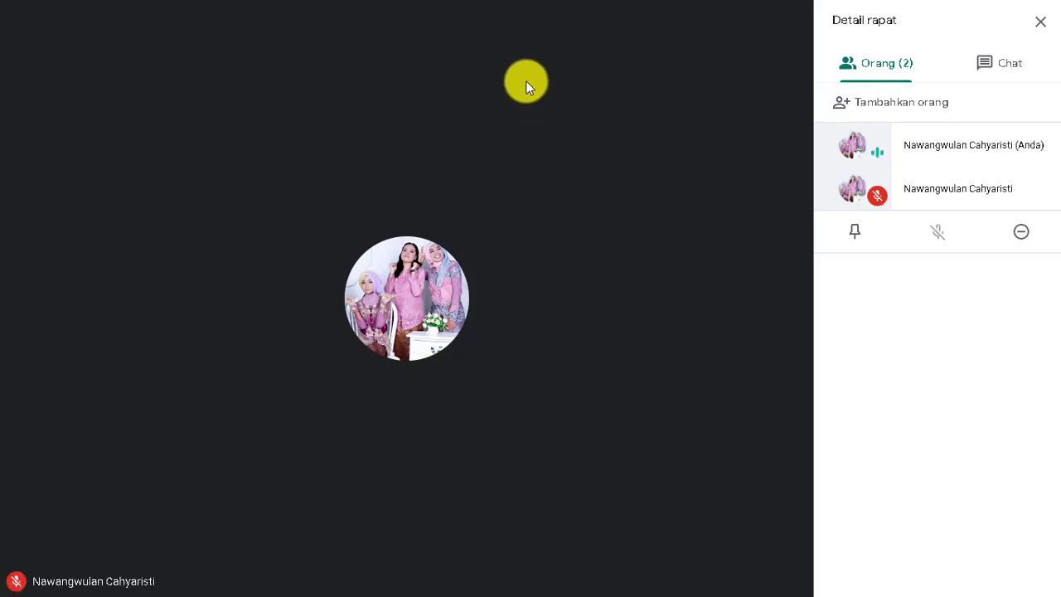
key(Escape)
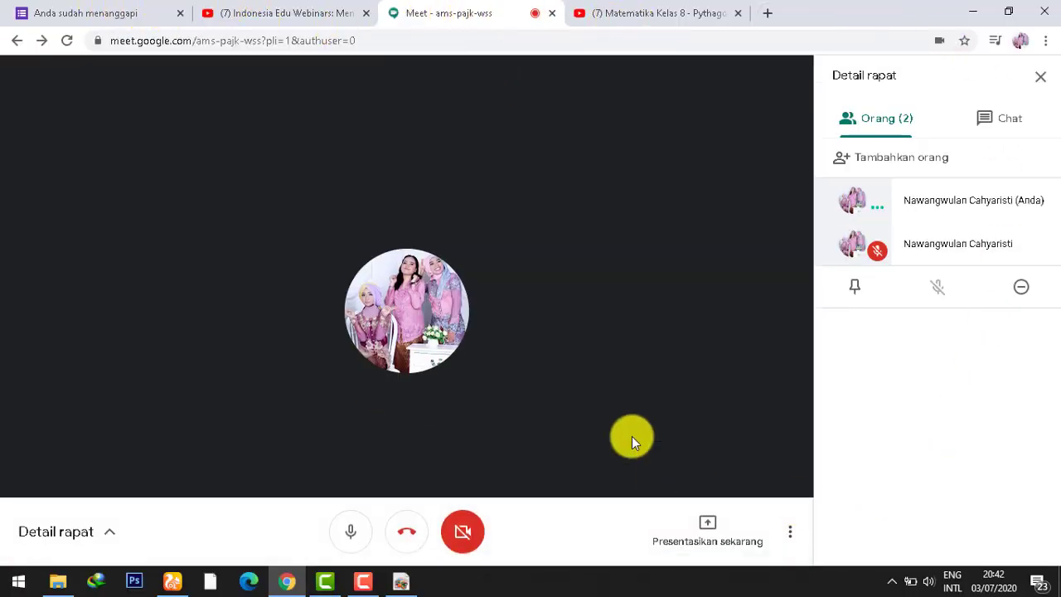
Step: Turn live captions on with Aktifkan teks, then off with Nonaktifkan teks
click(791, 534)
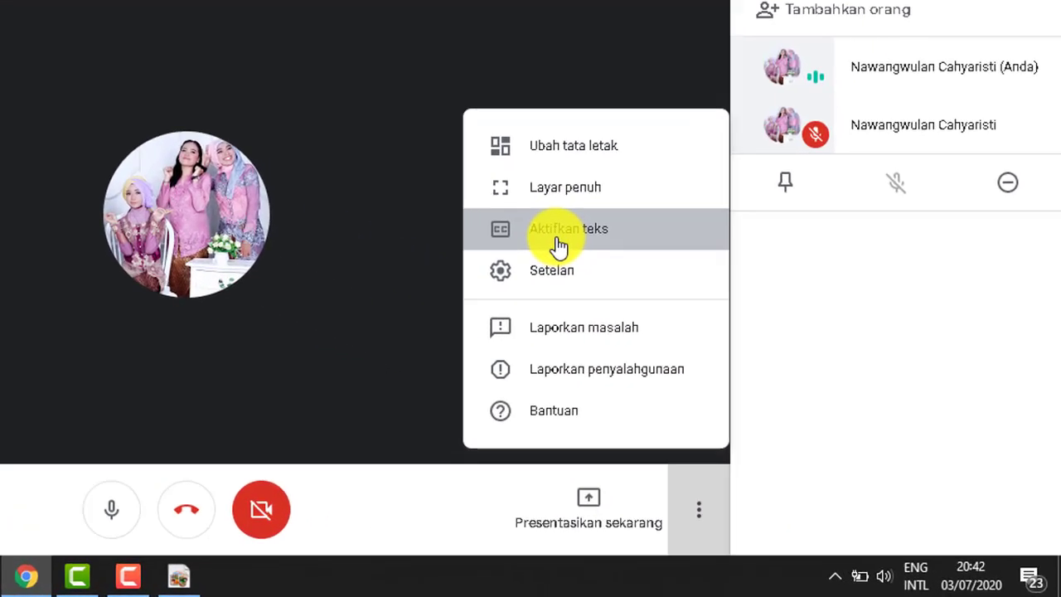
click(688, 335)
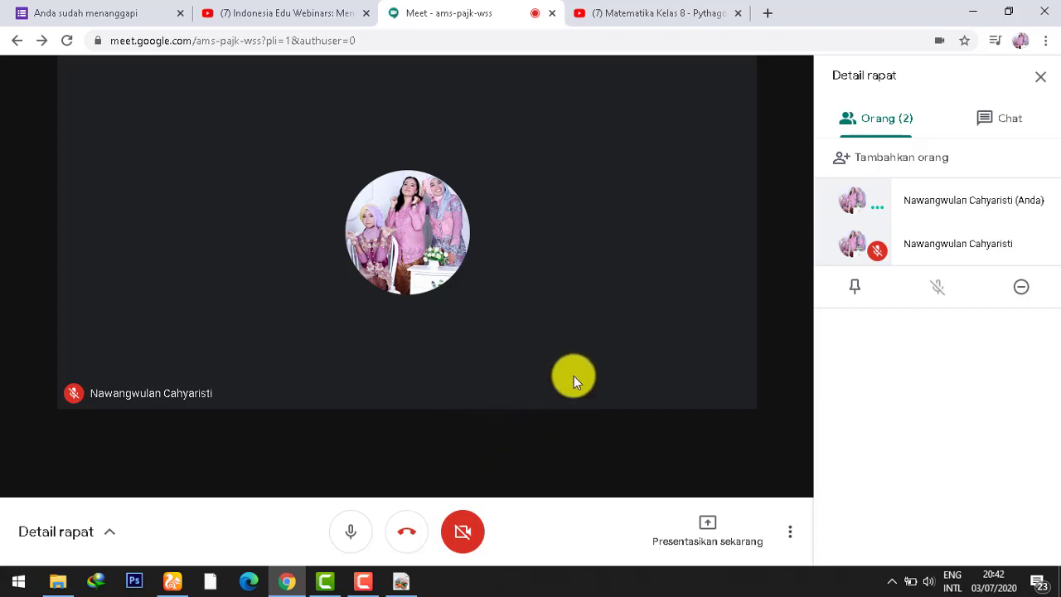
click(785, 524)
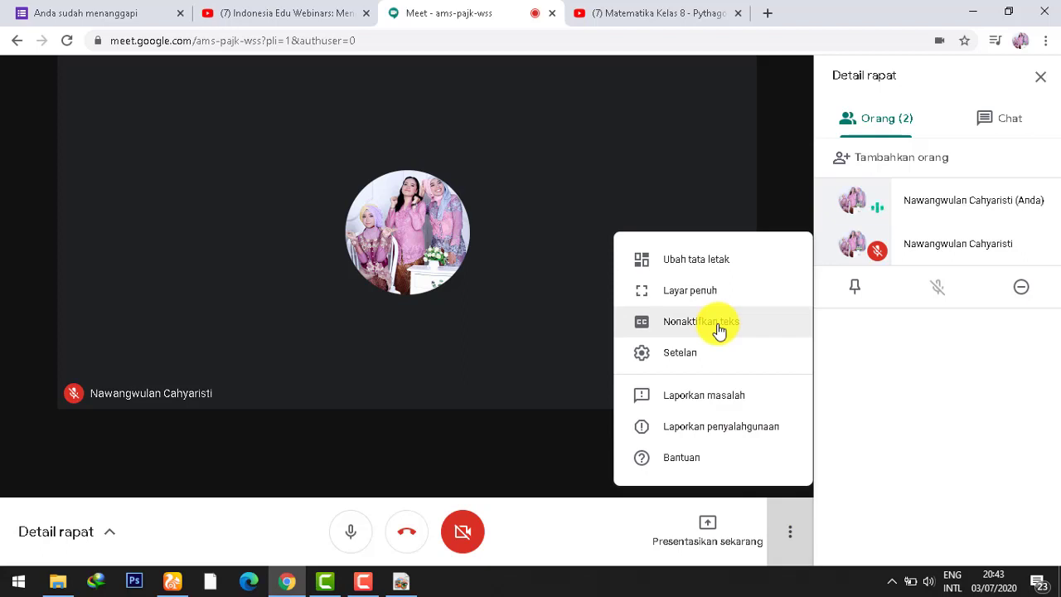
click(719, 330)
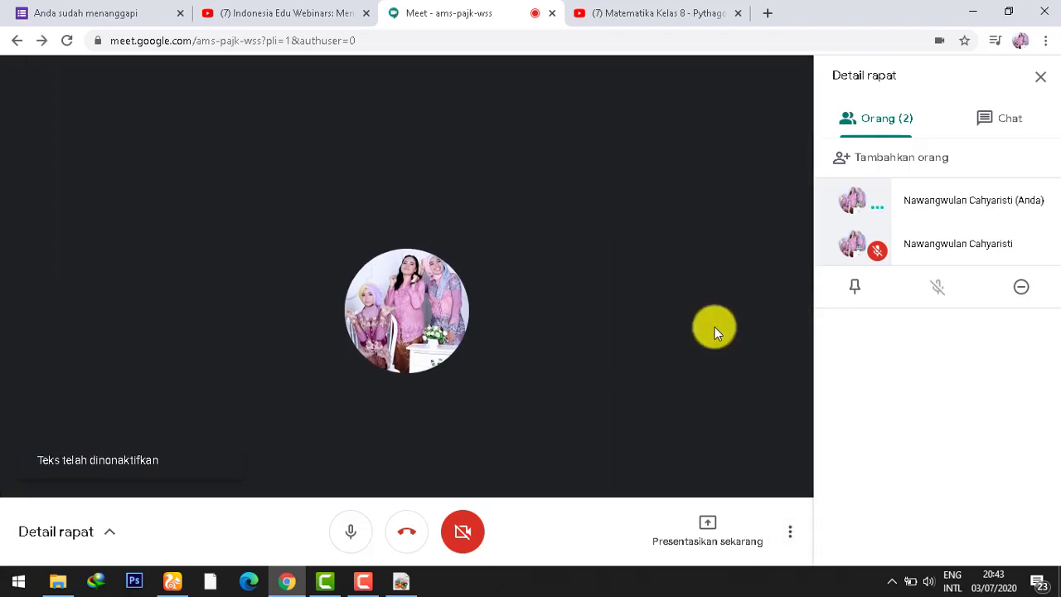
click(790, 533)
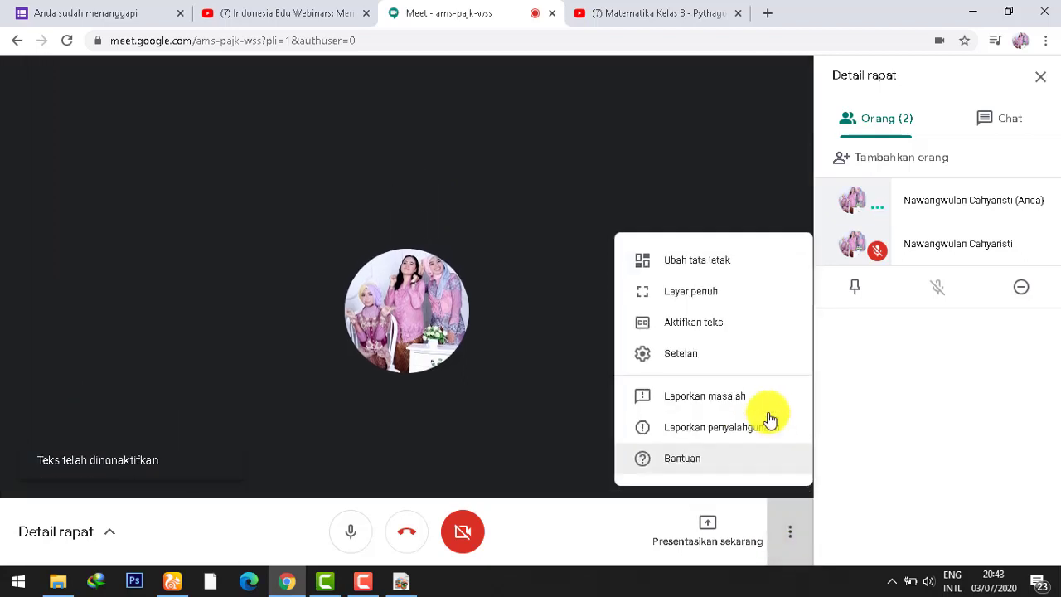
Step: Turn live captions back on with Aktifkan teks
click(741, 332)
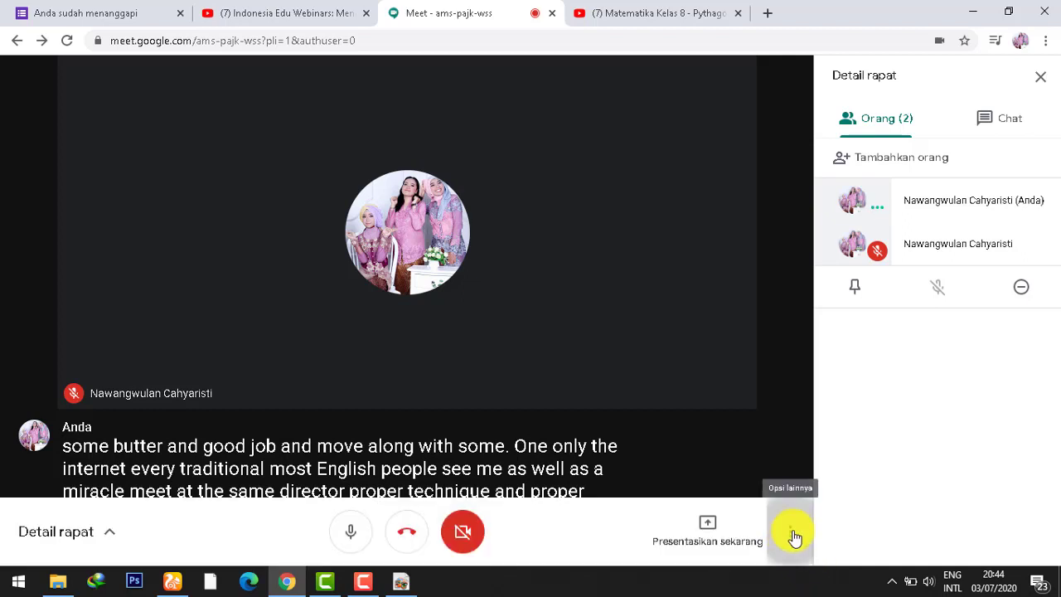
Step: Switch live captions off again with Nonaktifkan teks
click(787, 537)
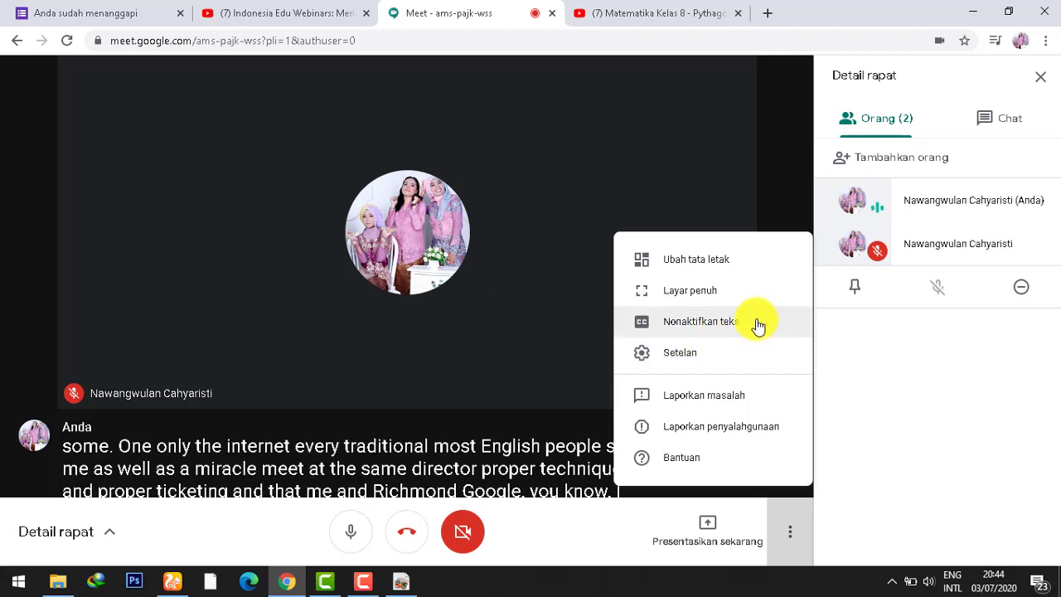
click(684, 325)
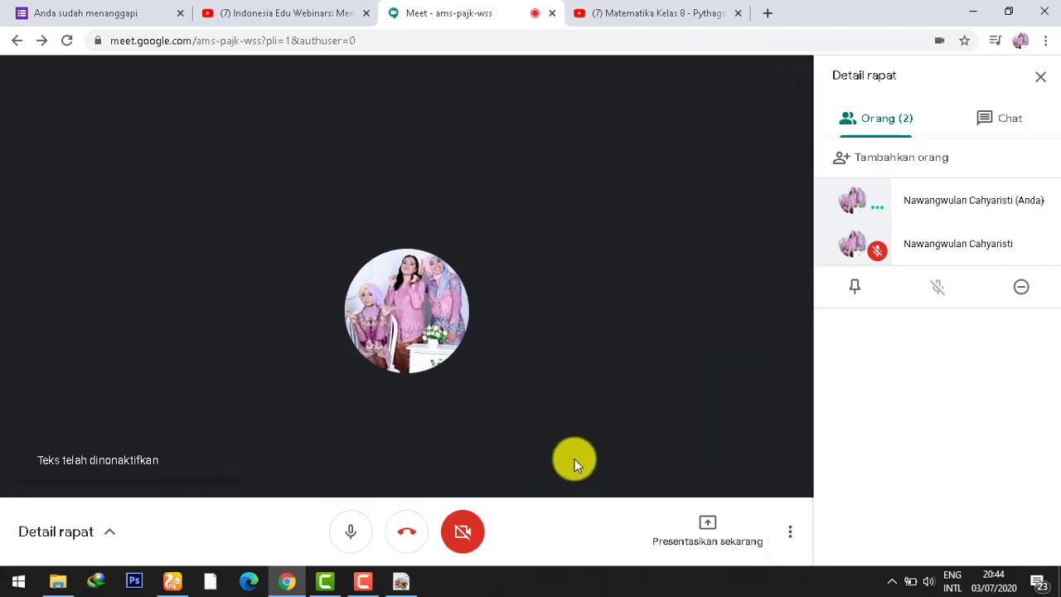
click(787, 533)
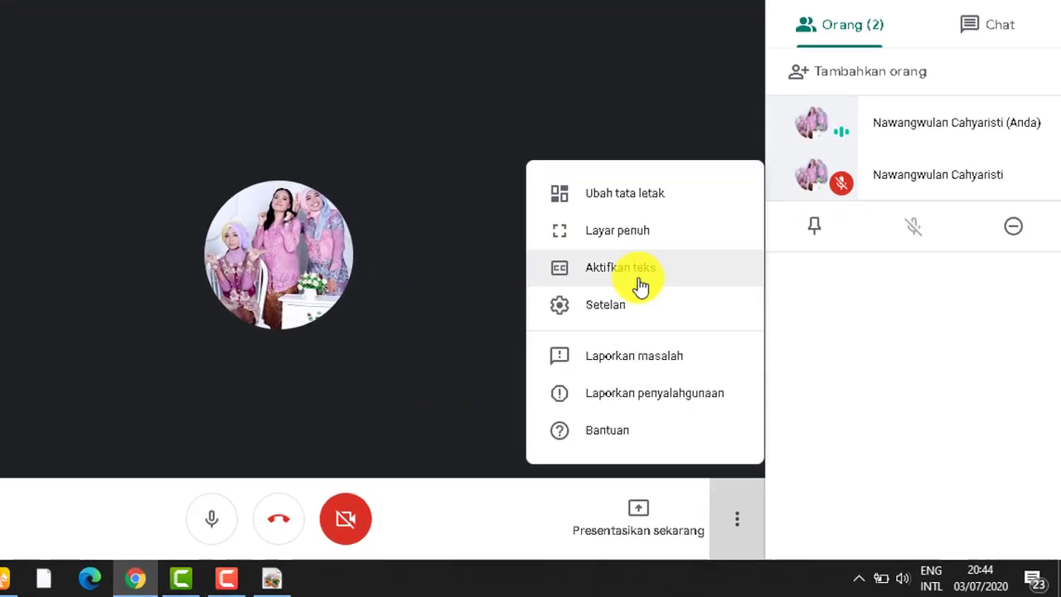
Step: In the audio settings, keep the Default microphone as the input device
click(626, 303)
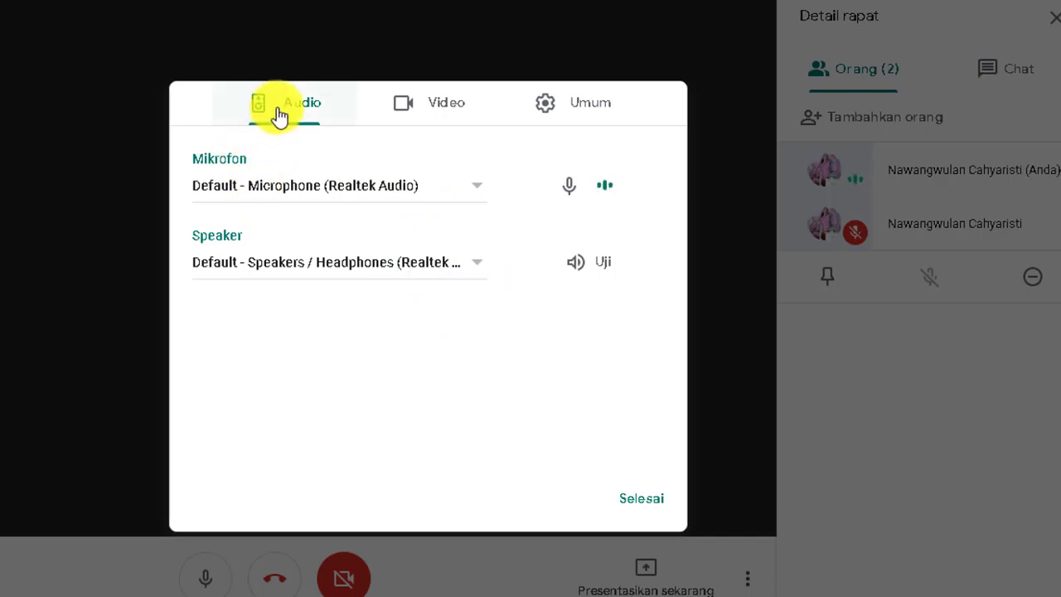
click(461, 186)
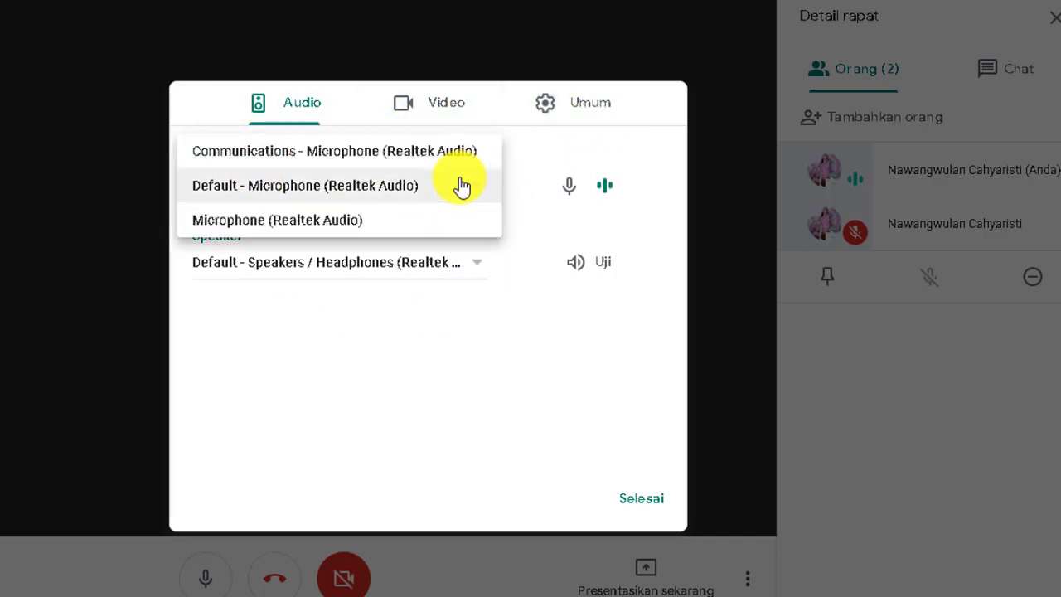
click(347, 194)
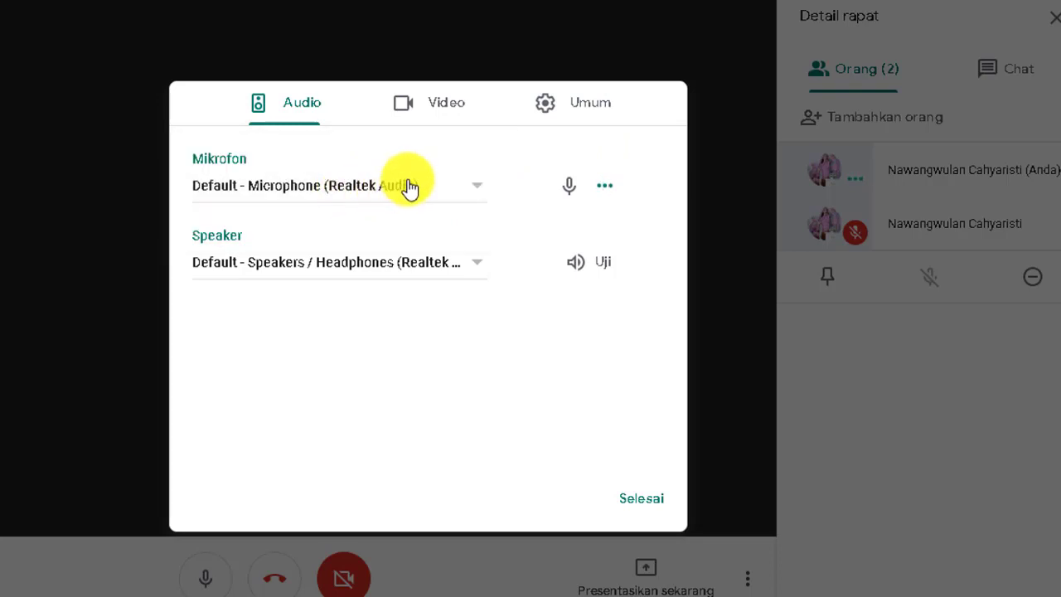
click(477, 201)
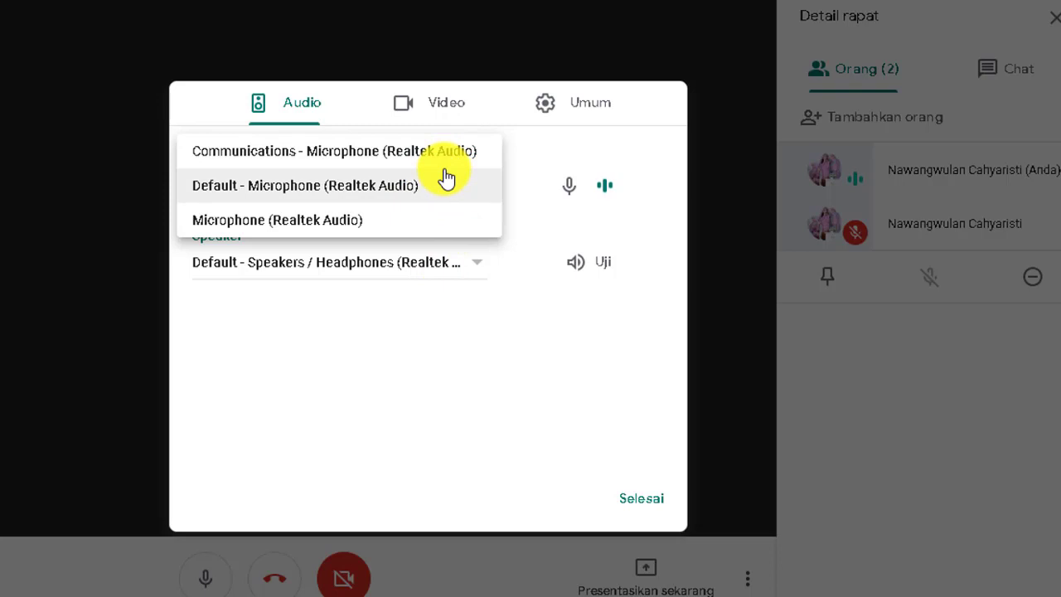
click(351, 192)
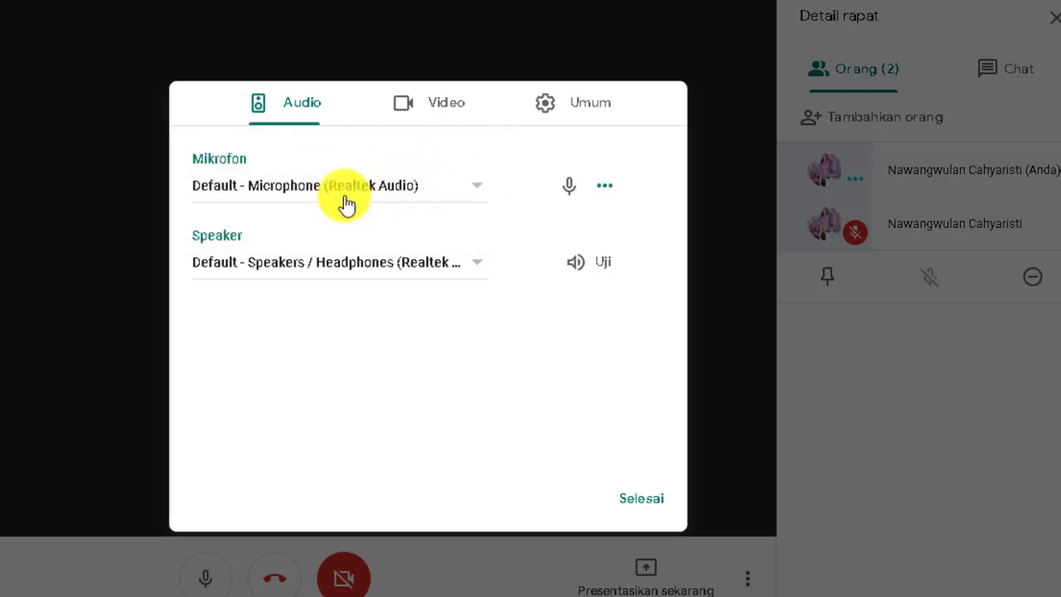
click(475, 185)
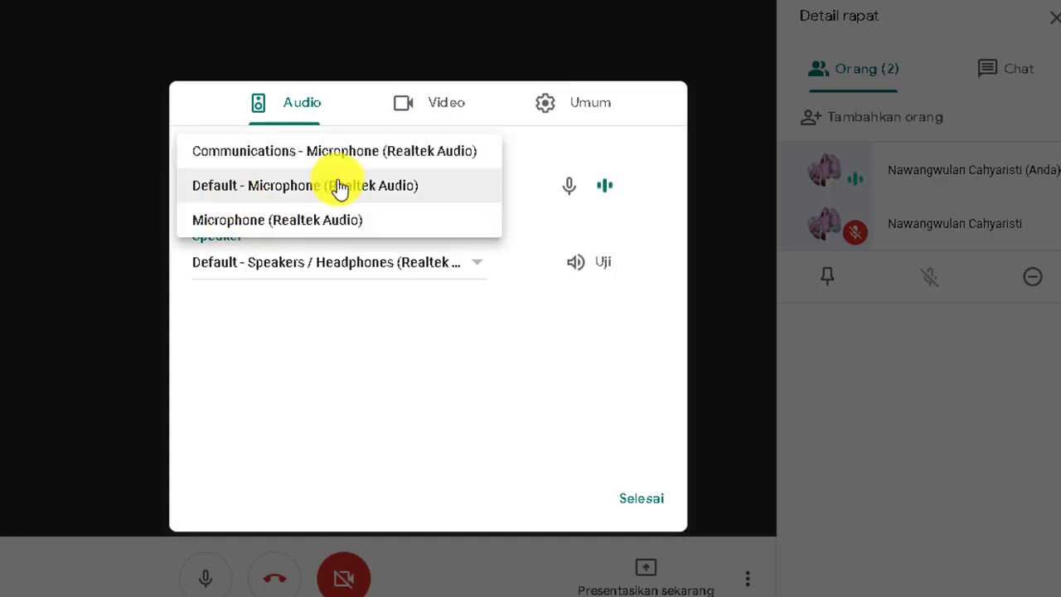
click(369, 201)
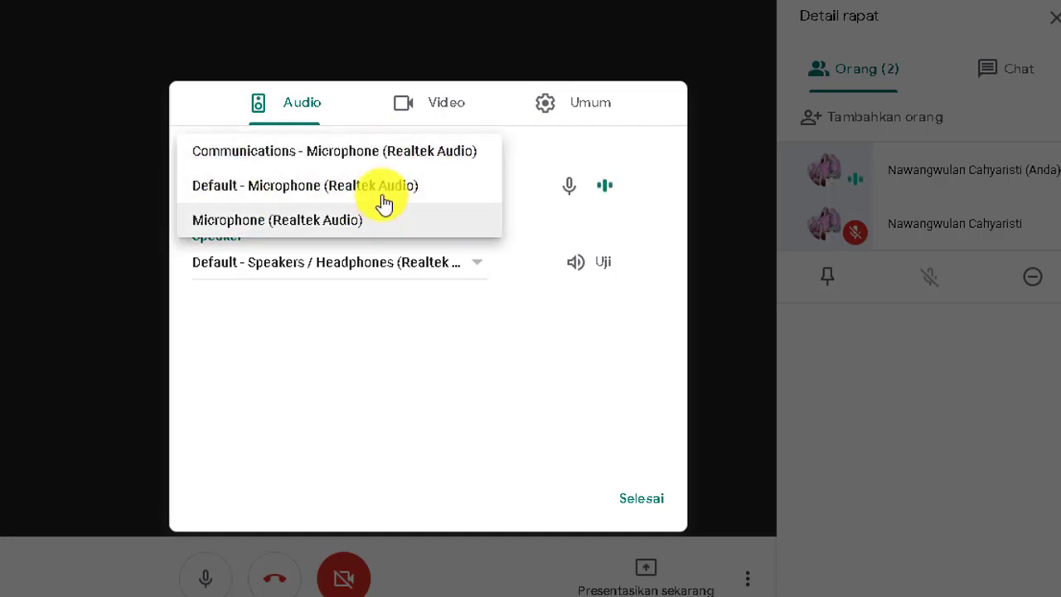
click(437, 200)
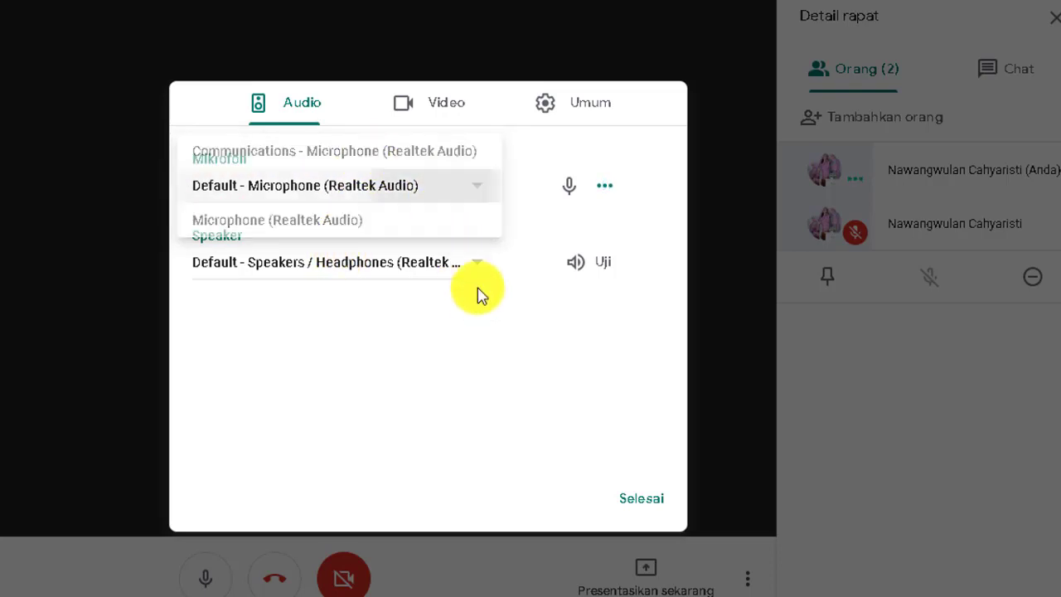
Step: Keep Default - Speakers / Headphones (Realtek Audio) as output and play the Uji test sound
click(479, 269)
click(377, 263)
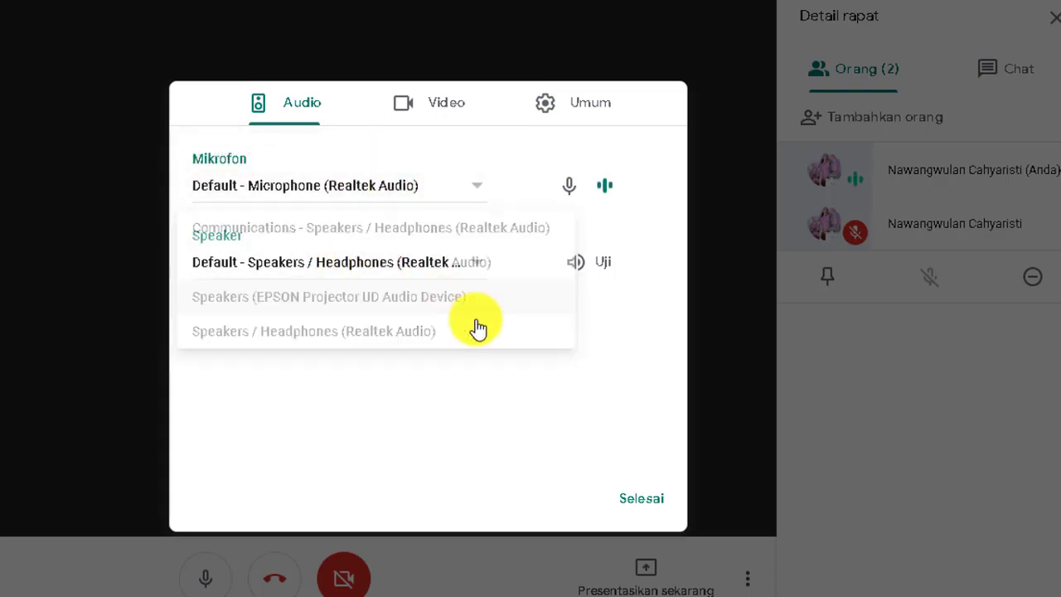
click(609, 265)
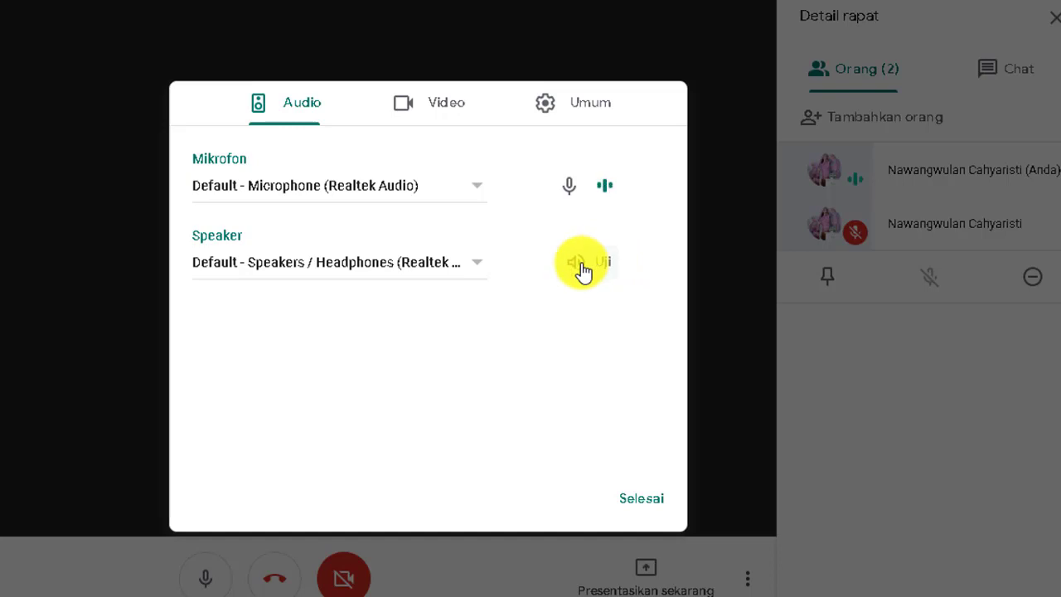
click(476, 265)
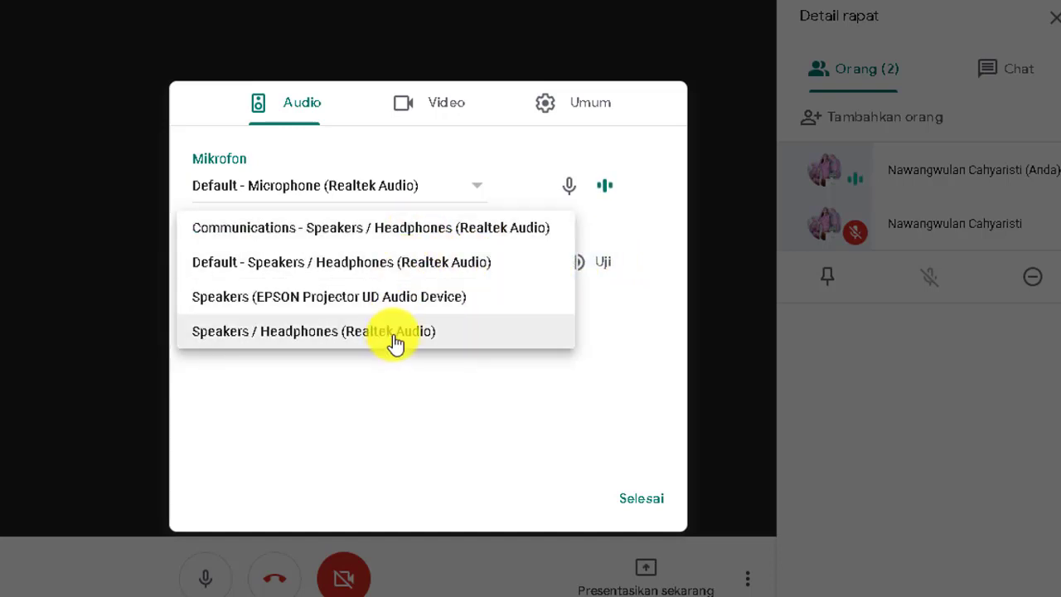
click(366, 261)
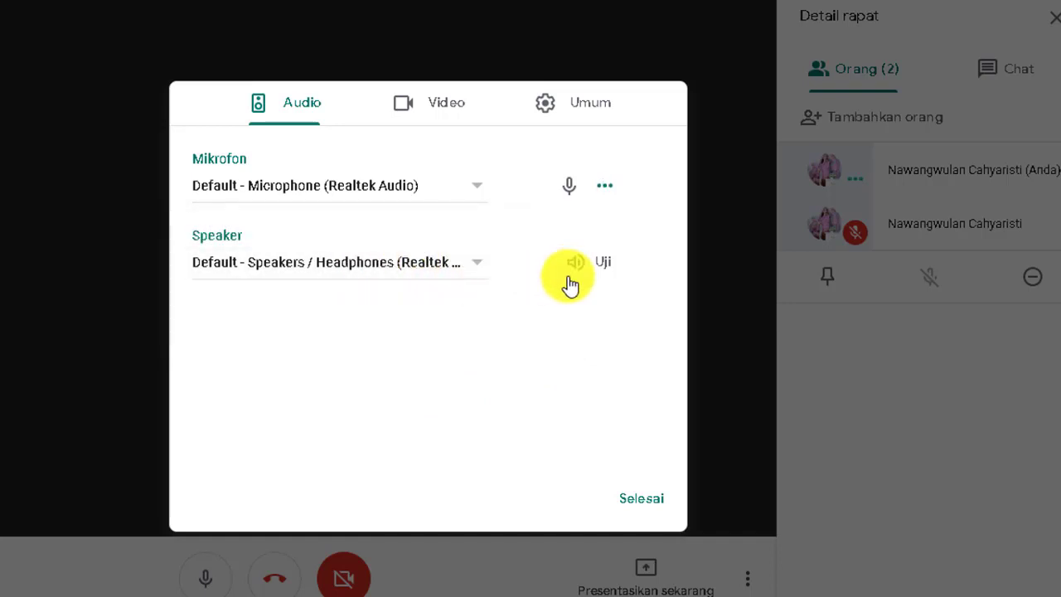
click(590, 277)
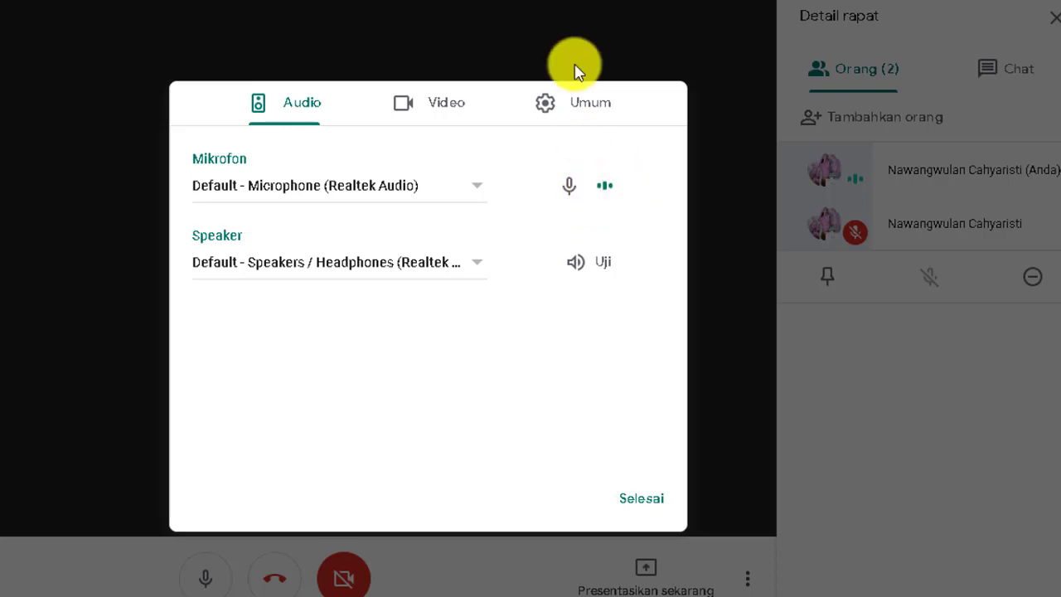
Step: In Video settings, check the camera list and keep sending resolution at Definisi standar (360 p)
click(445, 100)
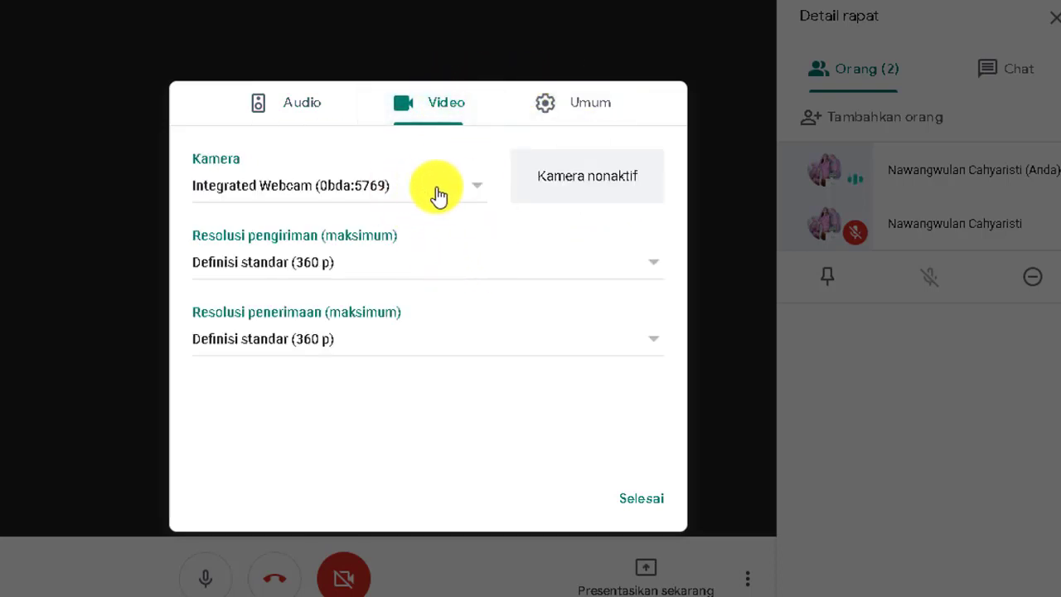
click(473, 192)
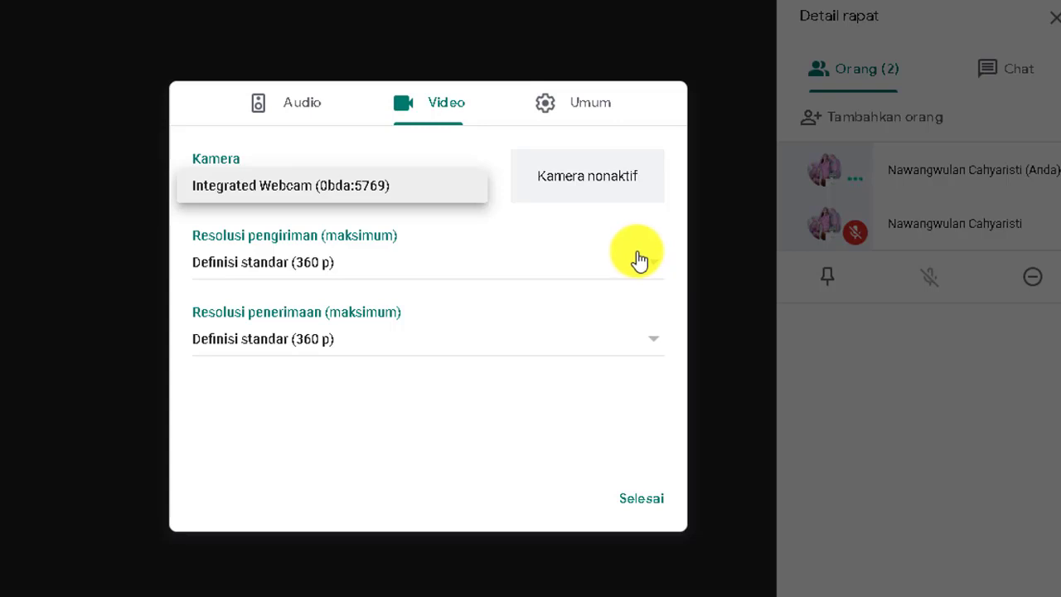
click(648, 276)
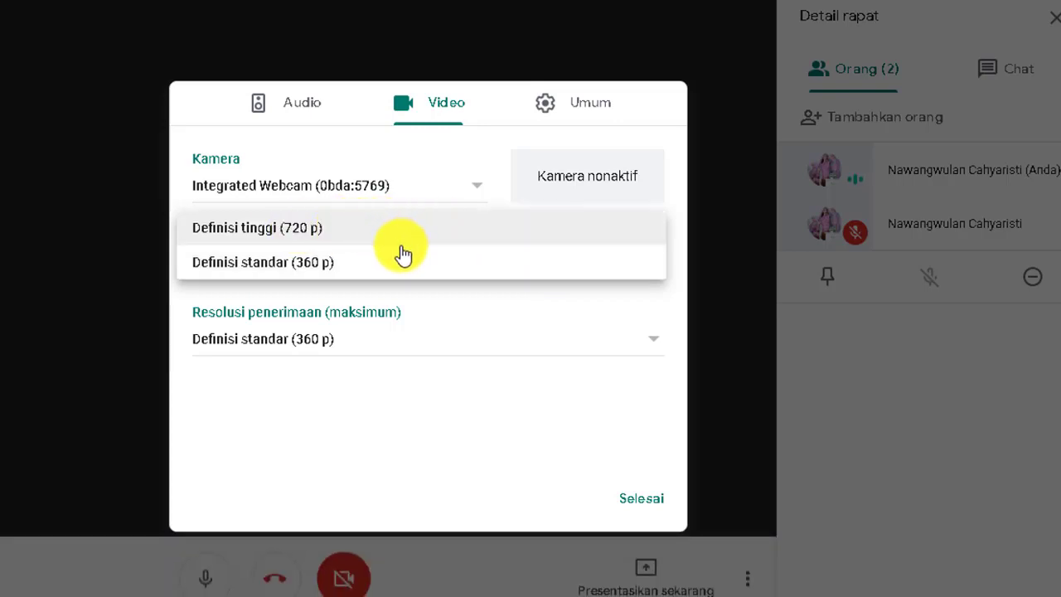
click(349, 270)
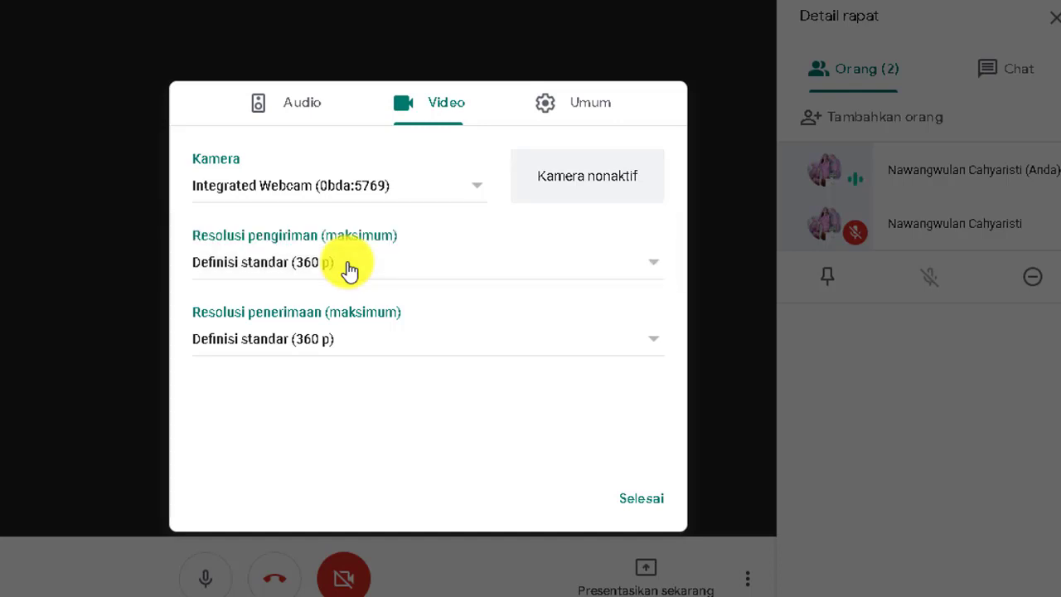
Step: Set sending and receiving resolution to Definisi standar (360 p), then view the Umum settings
click(653, 267)
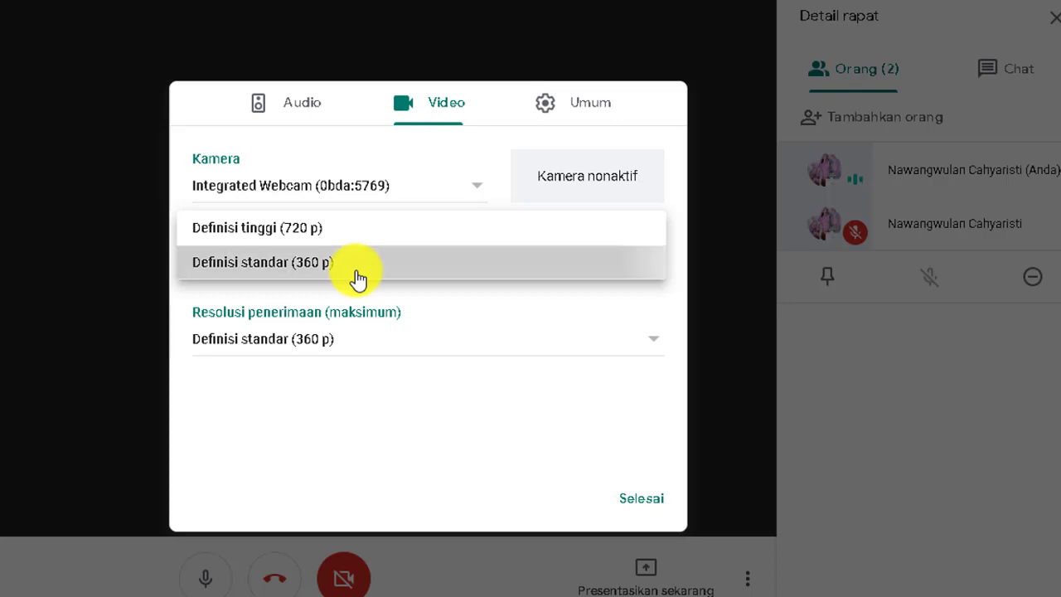
click(358, 279)
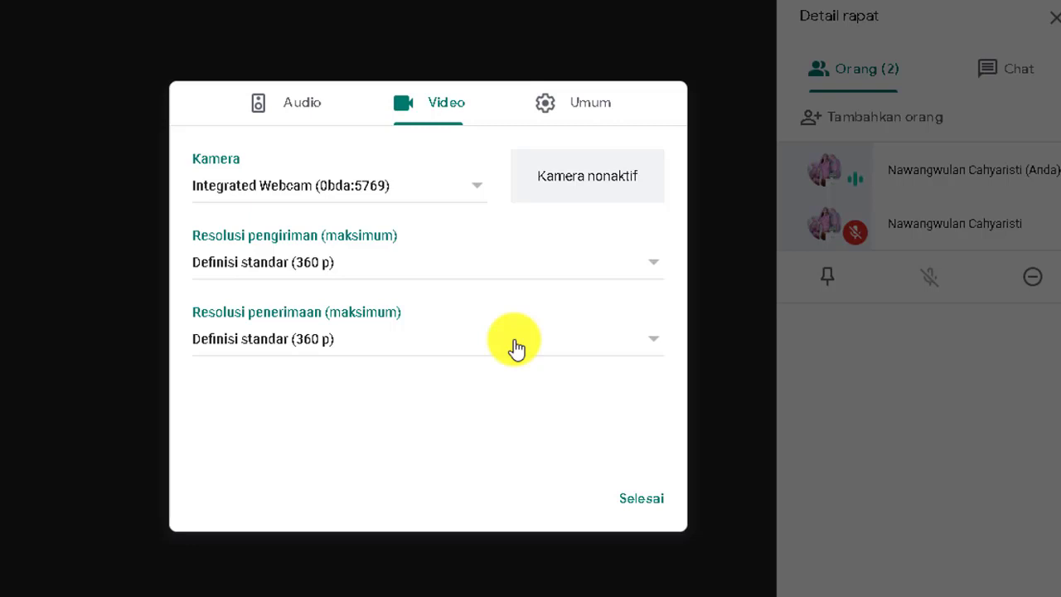
click(655, 340)
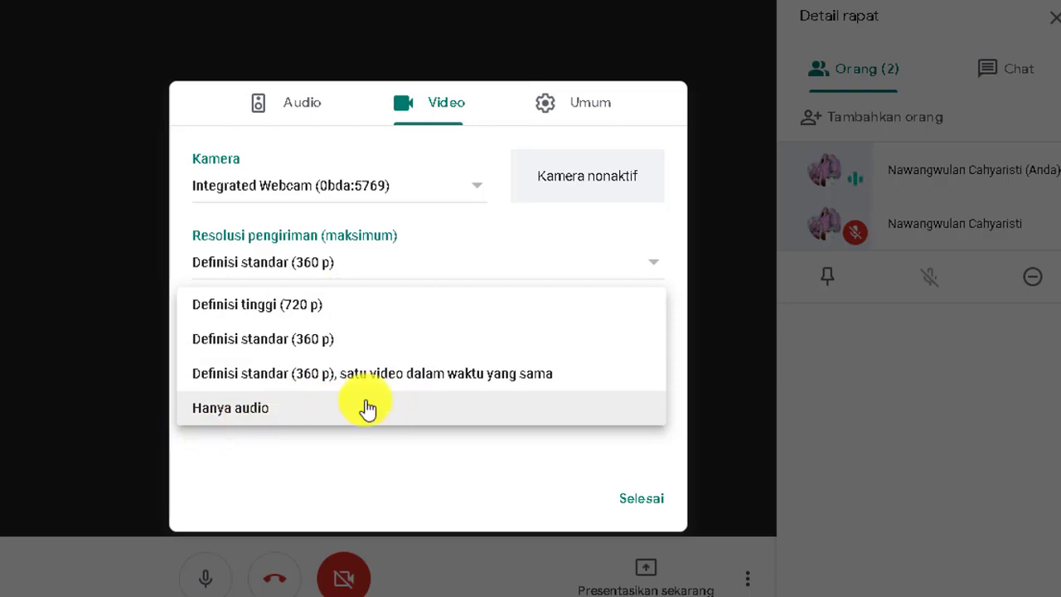
click(366, 343)
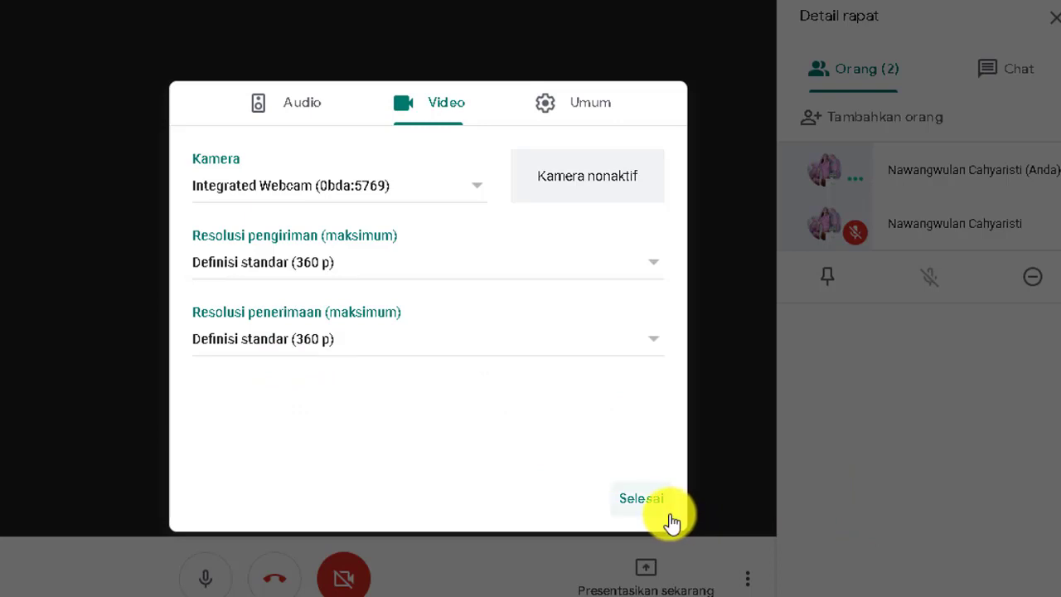
click(586, 106)
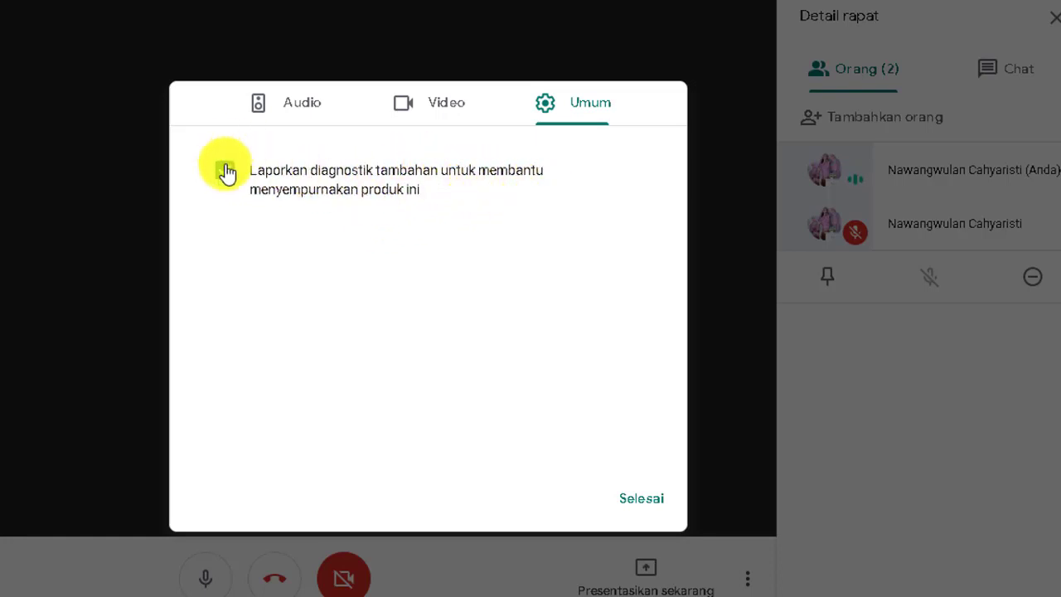
Step: Confirm the settings with Selesai, keeping extra diagnostics reporting on, and return to the two-person call
click(654, 502)
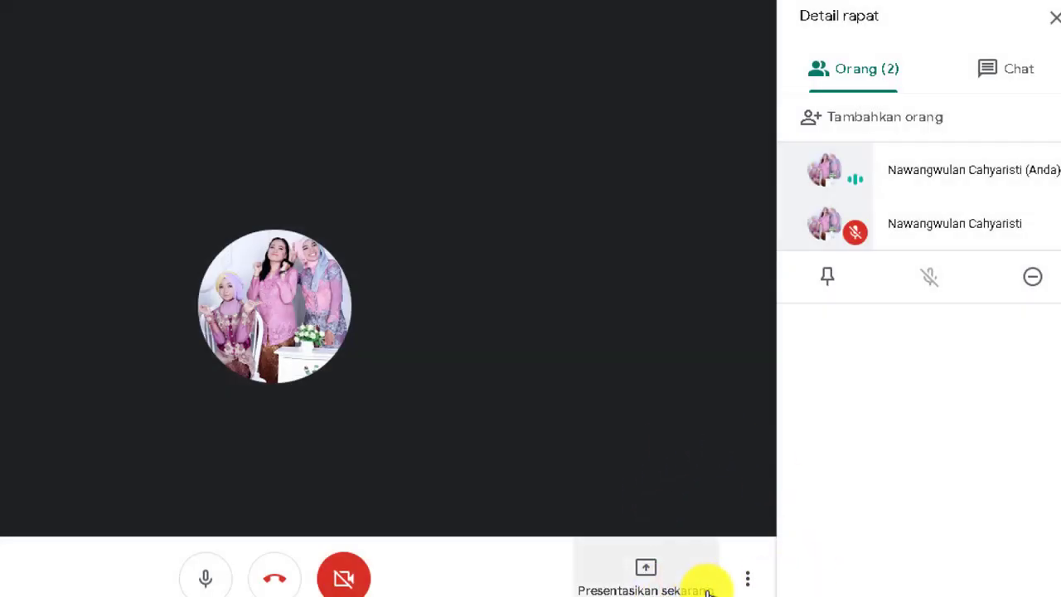
click(749, 580)
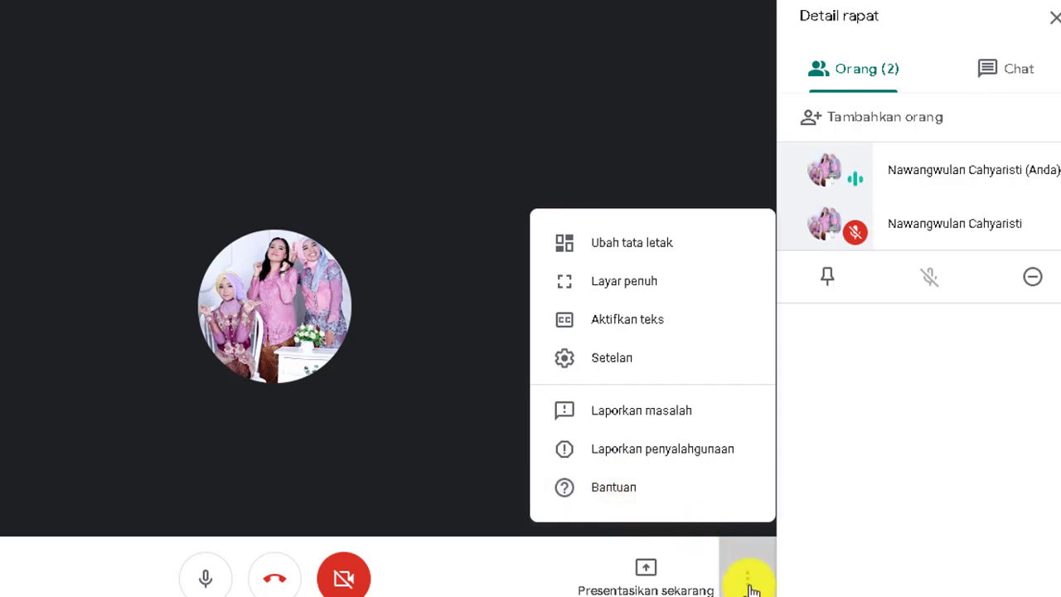
click(749, 585)
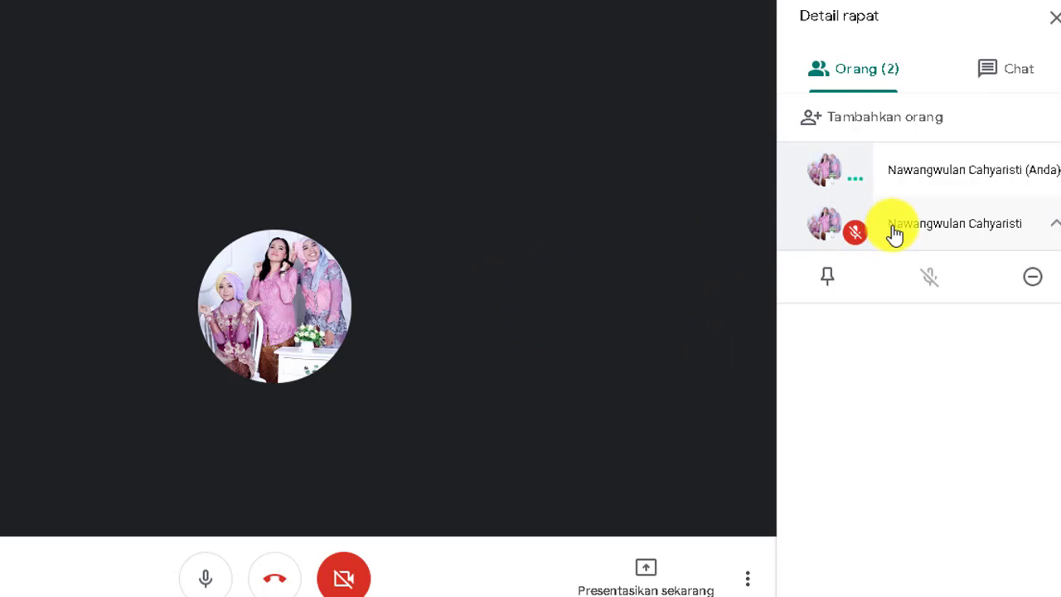
click(837, 234)
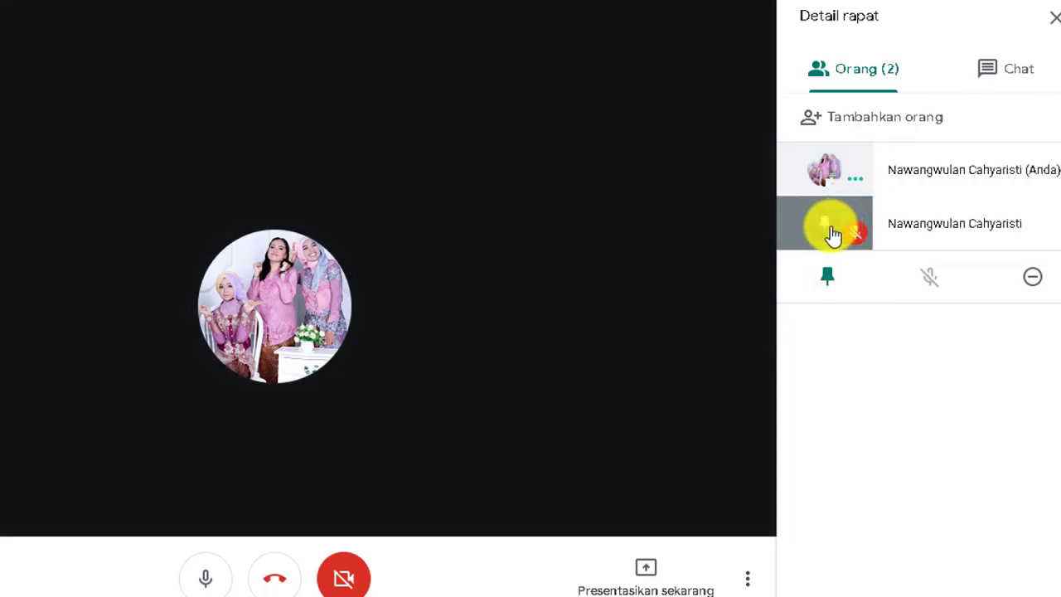
click(829, 281)
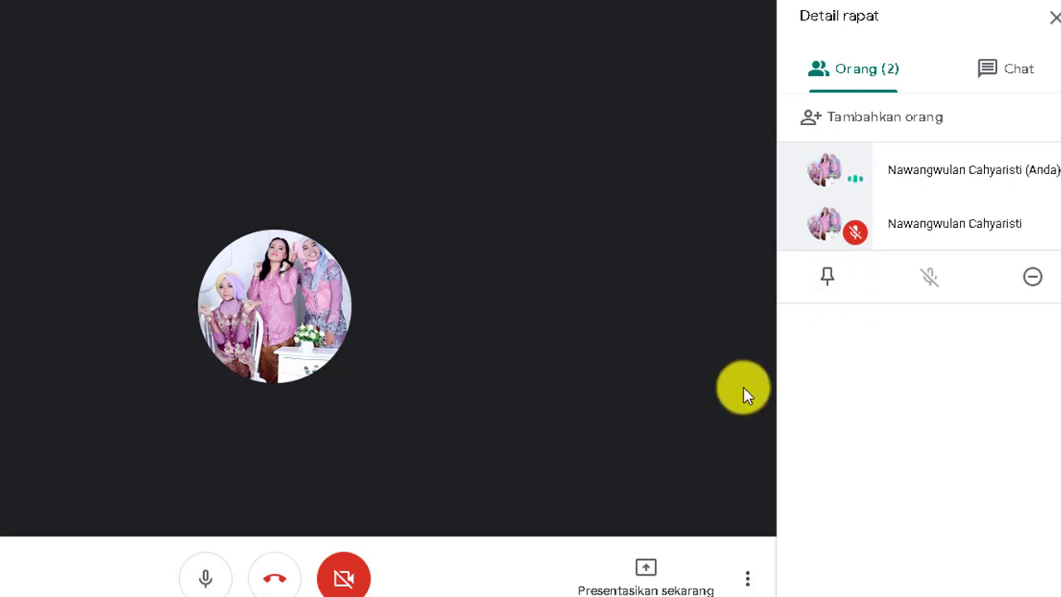
click(826, 276)
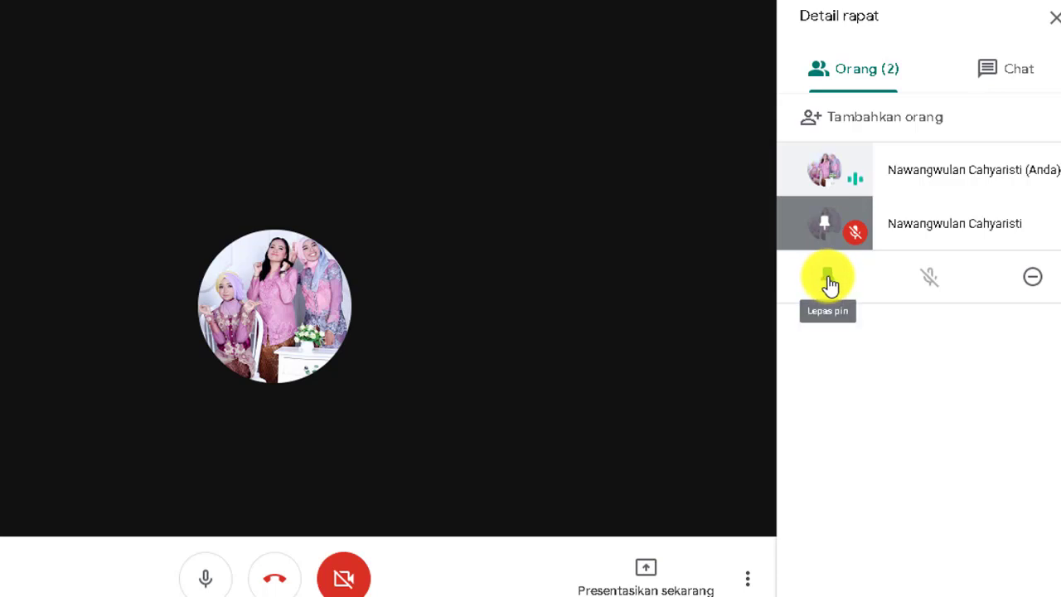
click(830, 284)
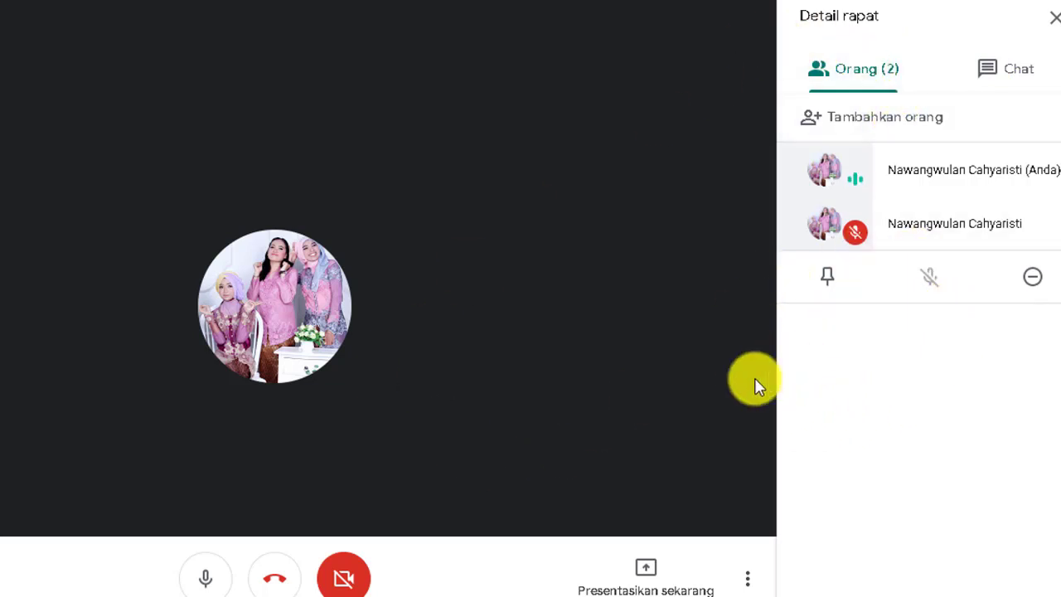
click(869, 129)
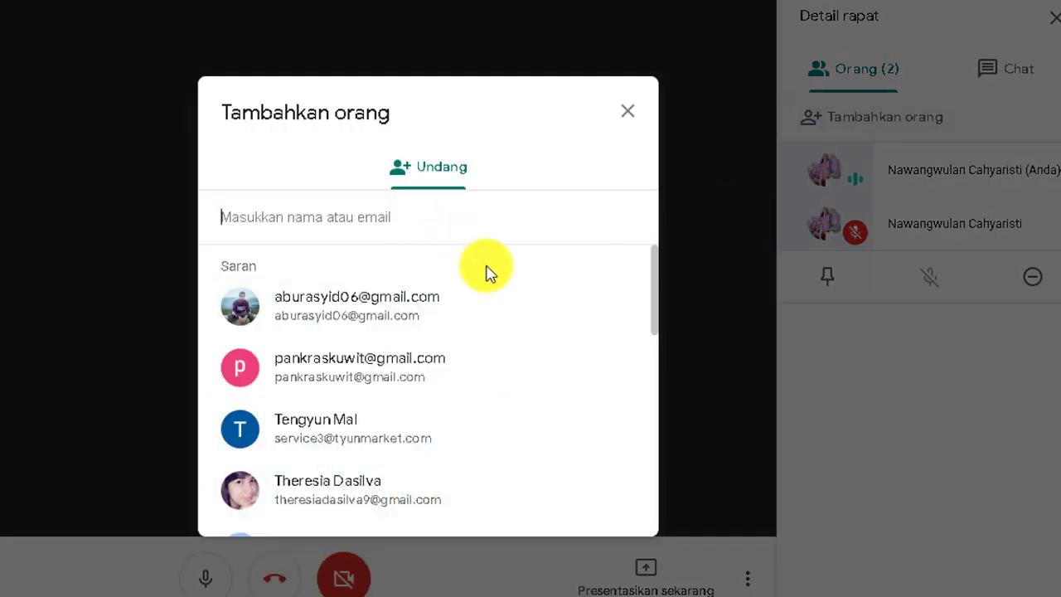
scroll(488, 273, down, 1)
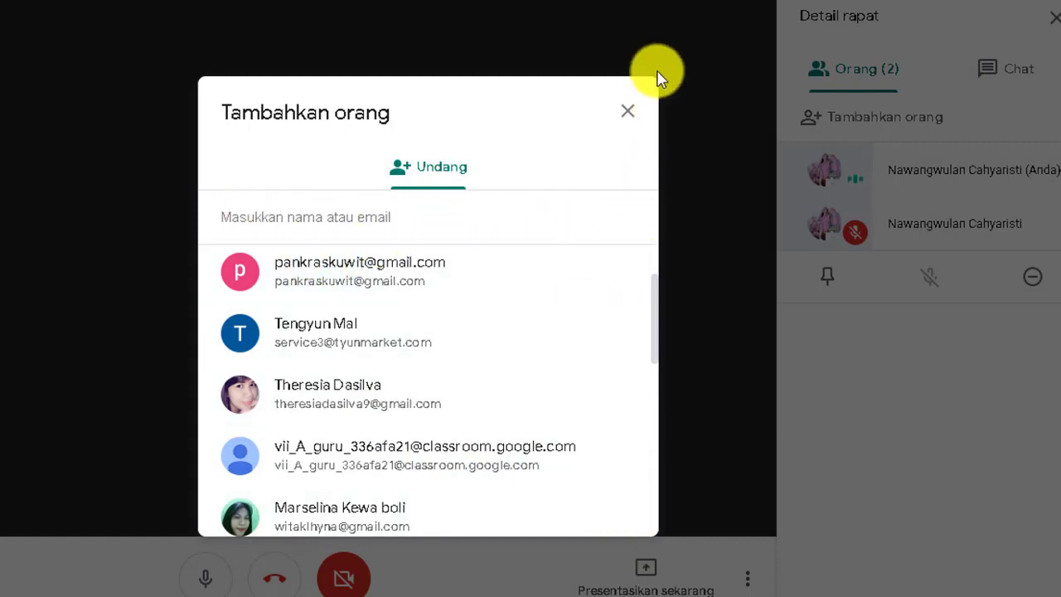
click(627, 111)
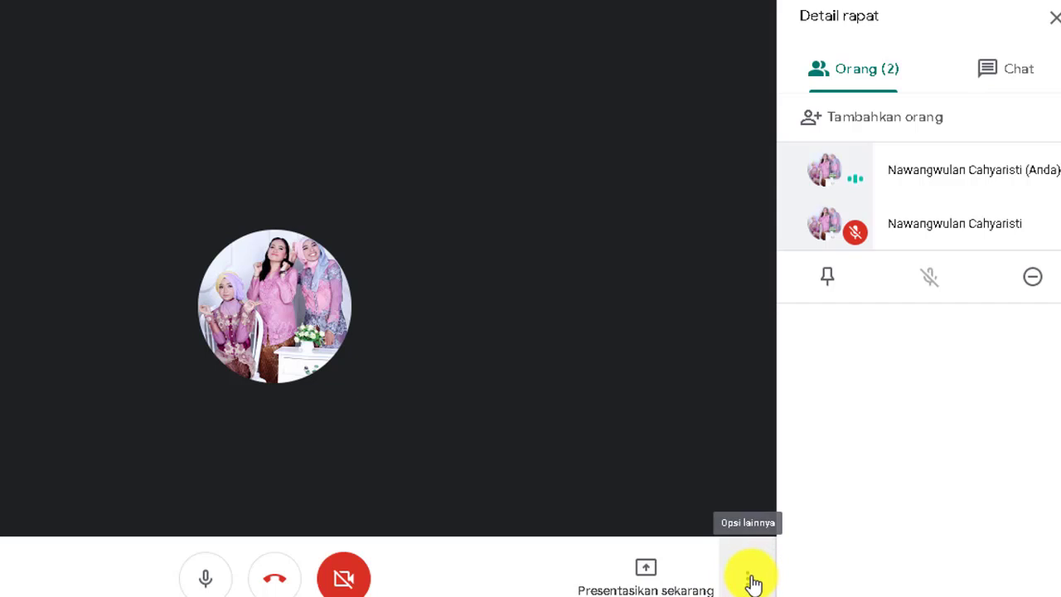
Step: Check and dismiss the more-options menu, hang up the call, and give audio/video quality five stars
click(750, 578)
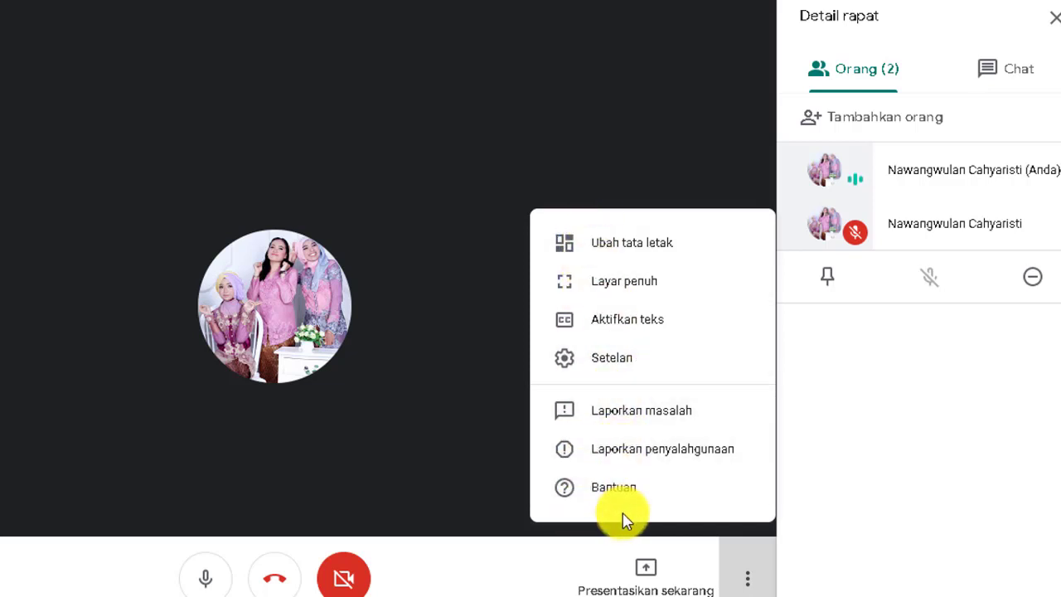
click(740, 575)
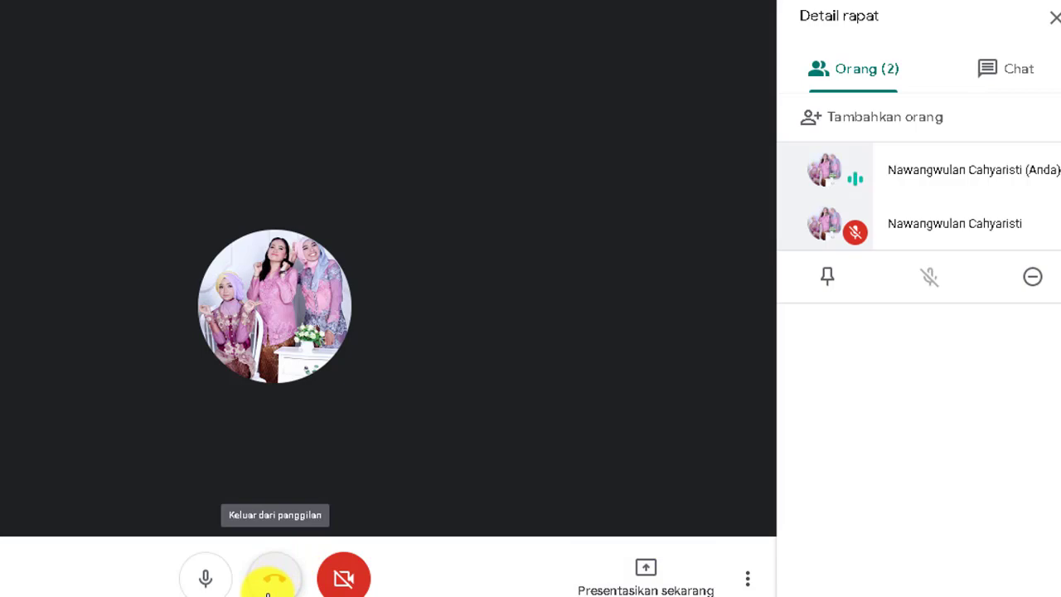
click(272, 580)
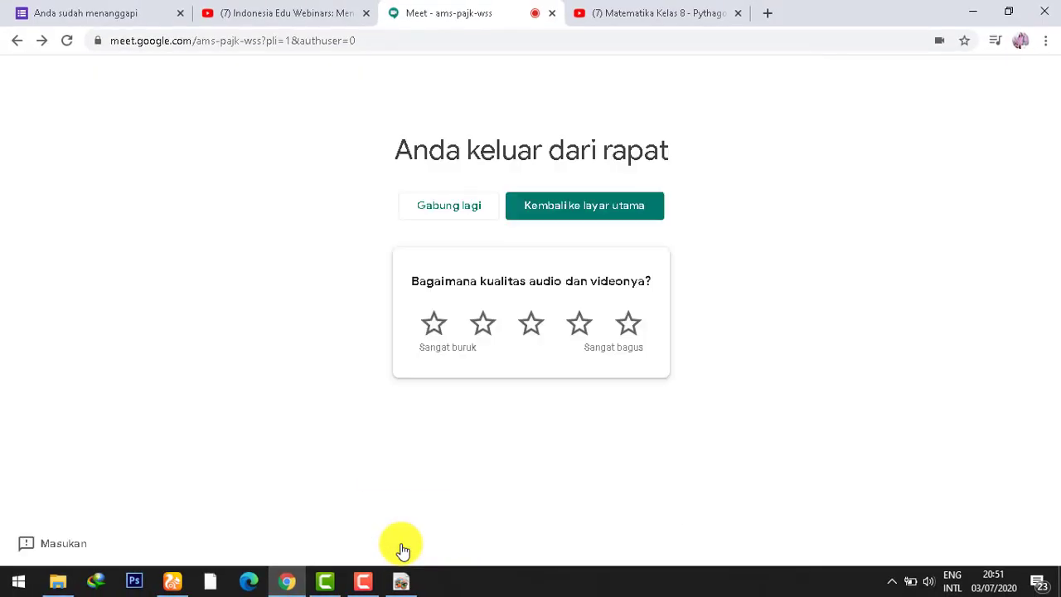
click(634, 327)
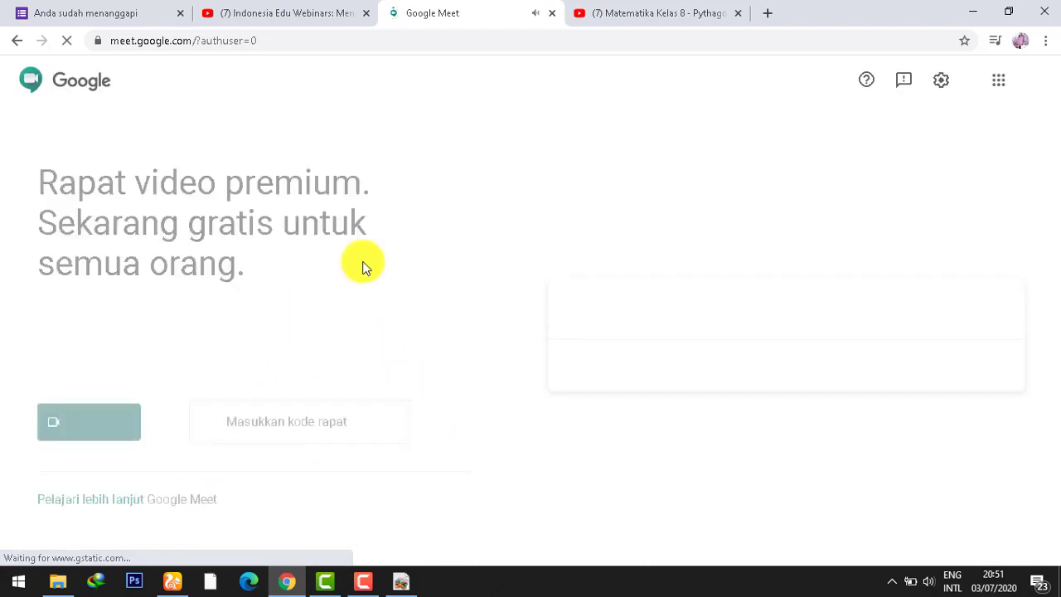